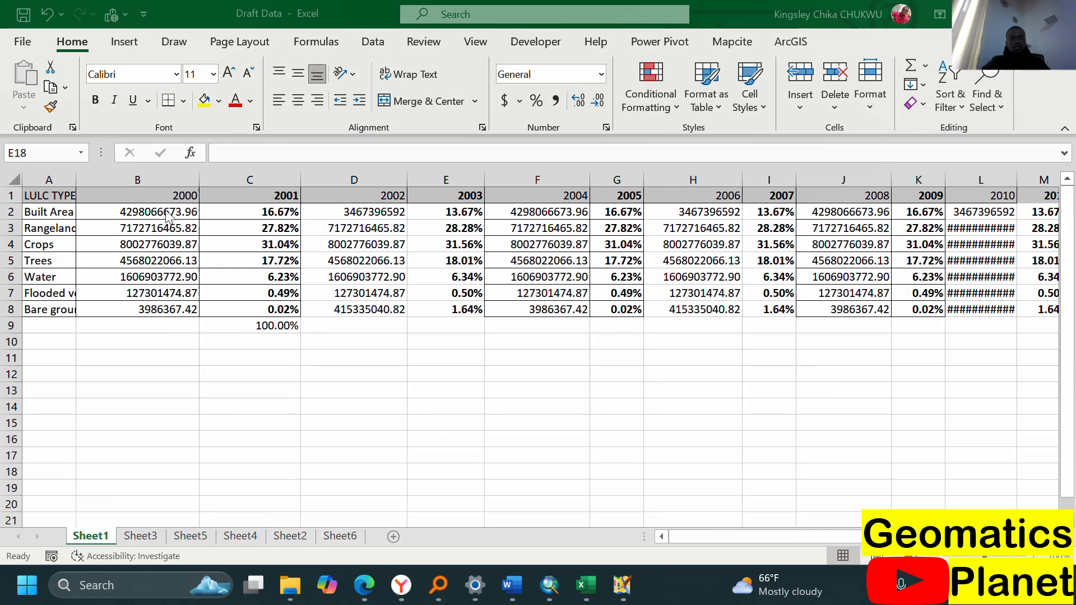
Widen column L, headed 2010, so its area values fit in the cells.
scroll(608, 303, right, 5)
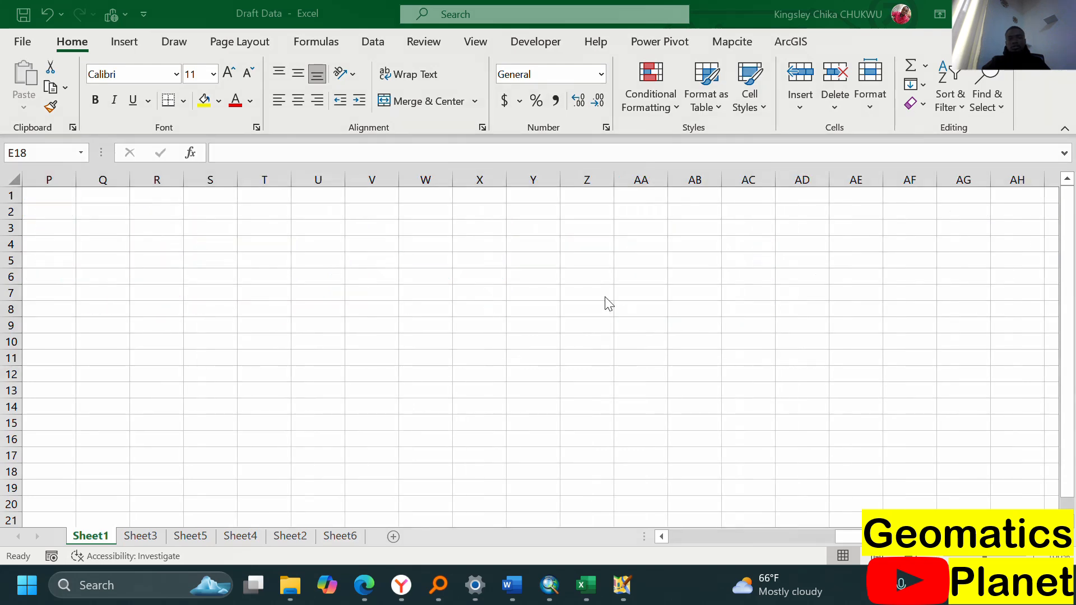
scroll(608, 303, left, 5)
scroll(554, 298, right, 2)
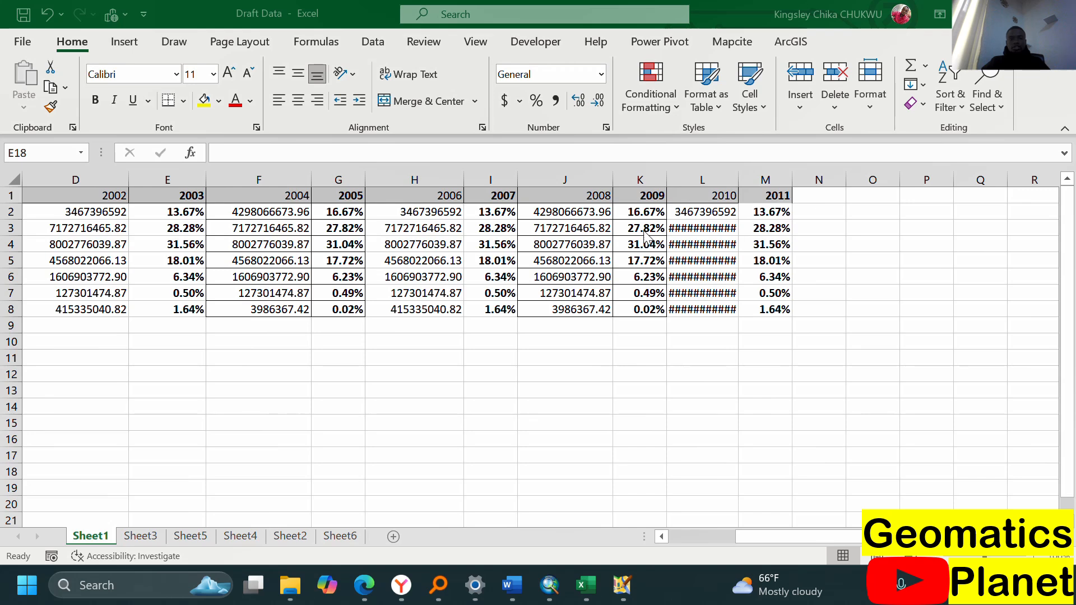
drag(738, 180, 766, 179)
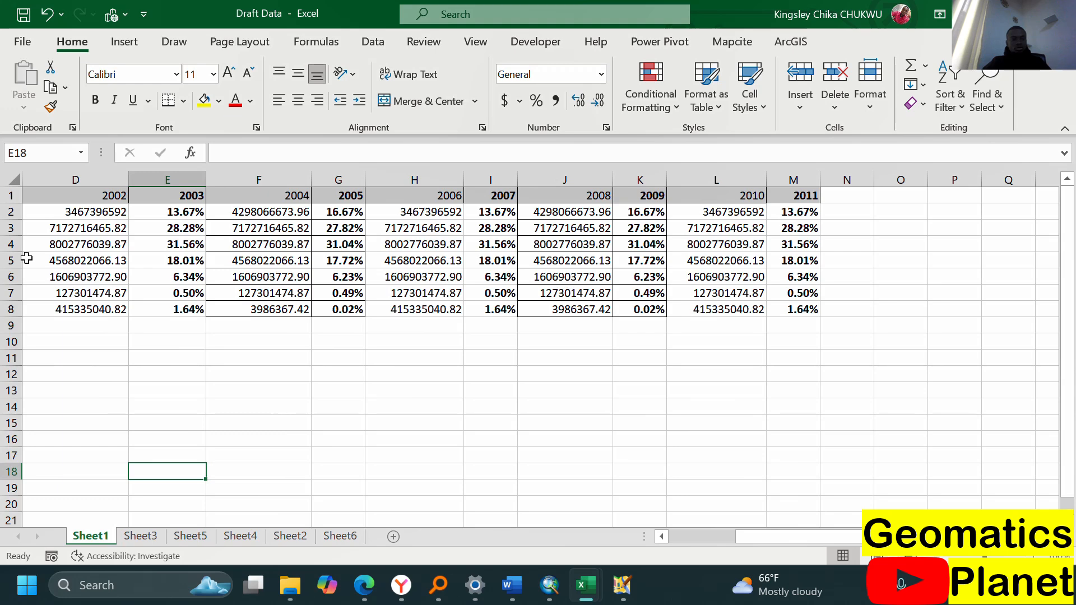
Hide columns C through I, covering the years 2001 to 2007.
drag(761, 540, 692, 542)
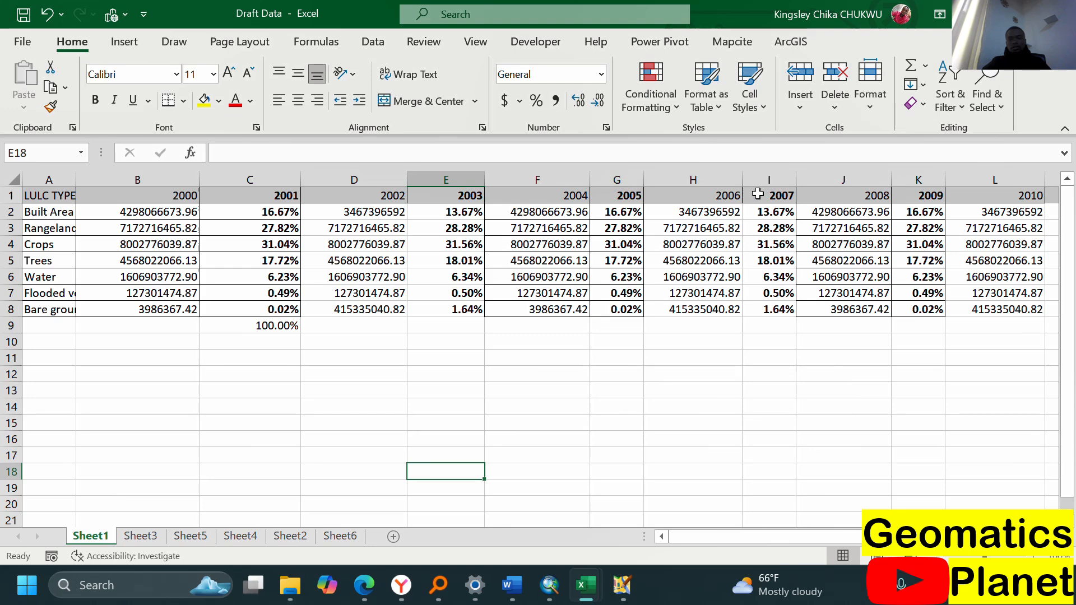
click(262, 180)
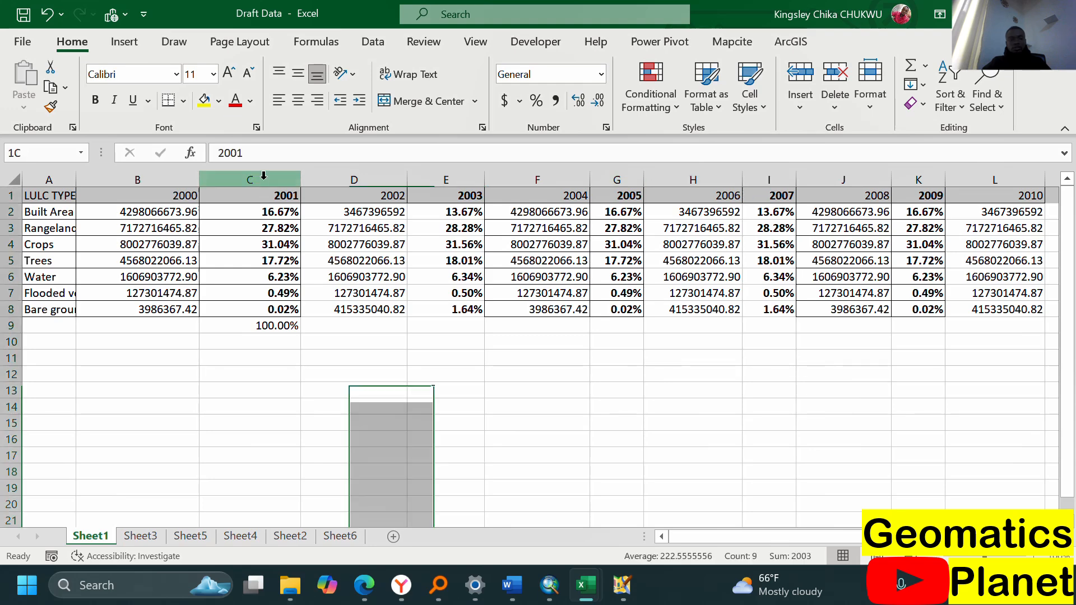
shift+click(768, 178)
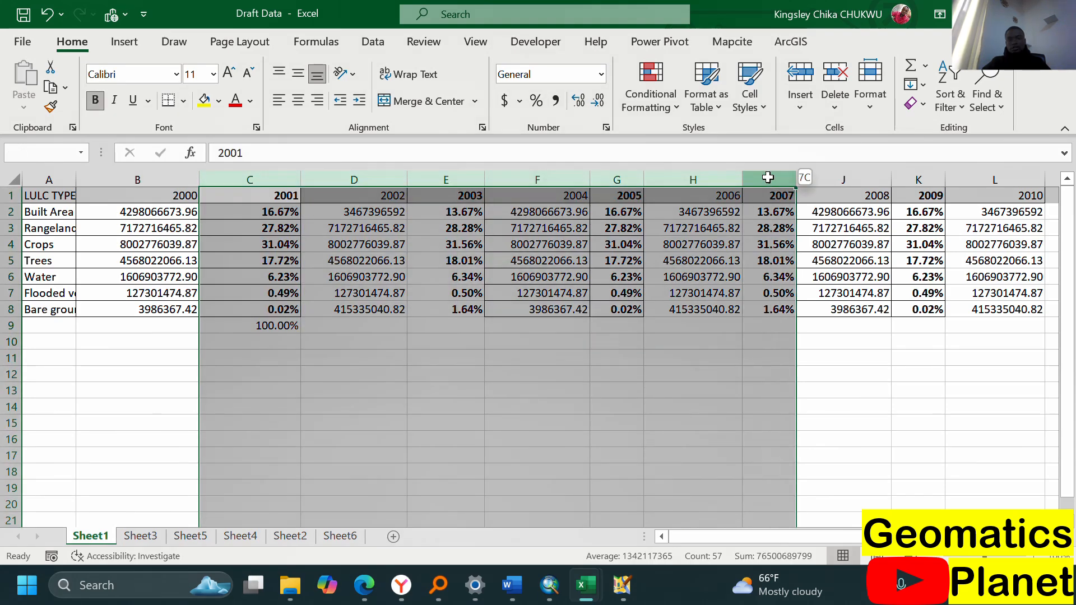
right_click(770, 174)
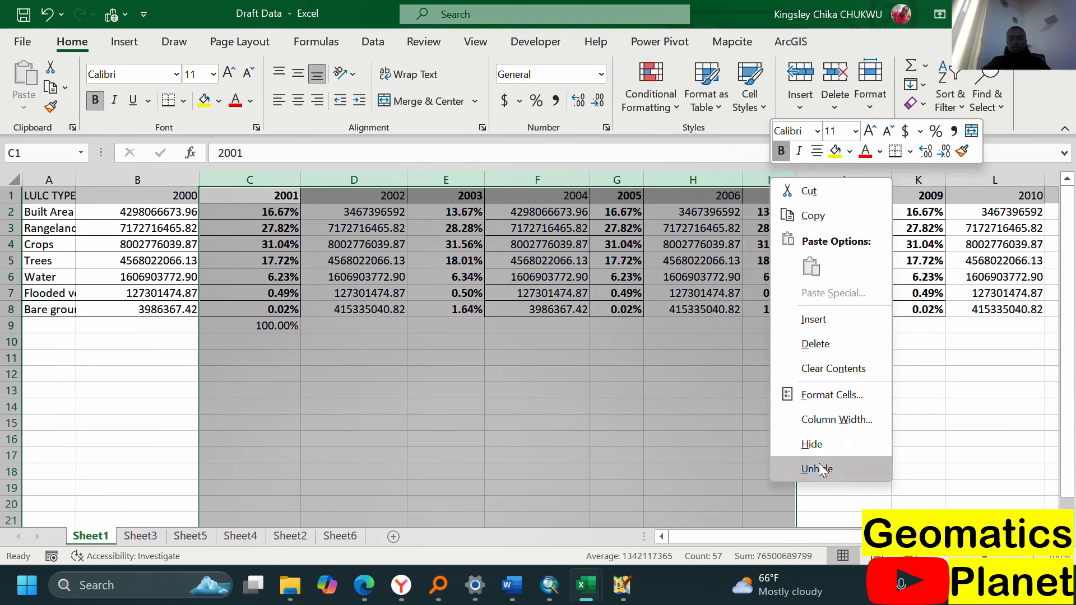
key(Escape)
key(ctrl+0)
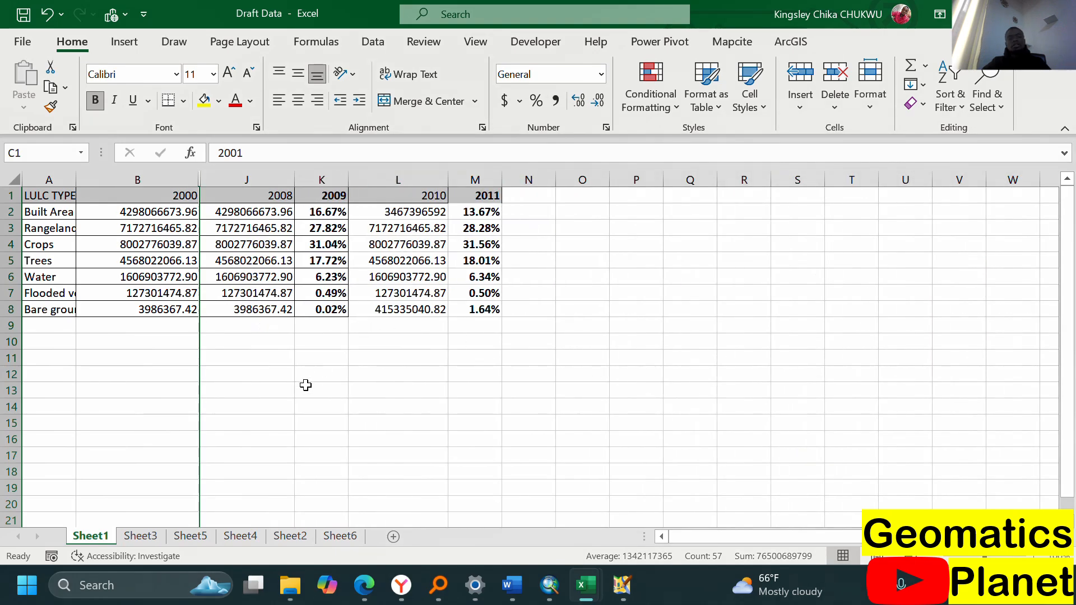
click(307, 389)
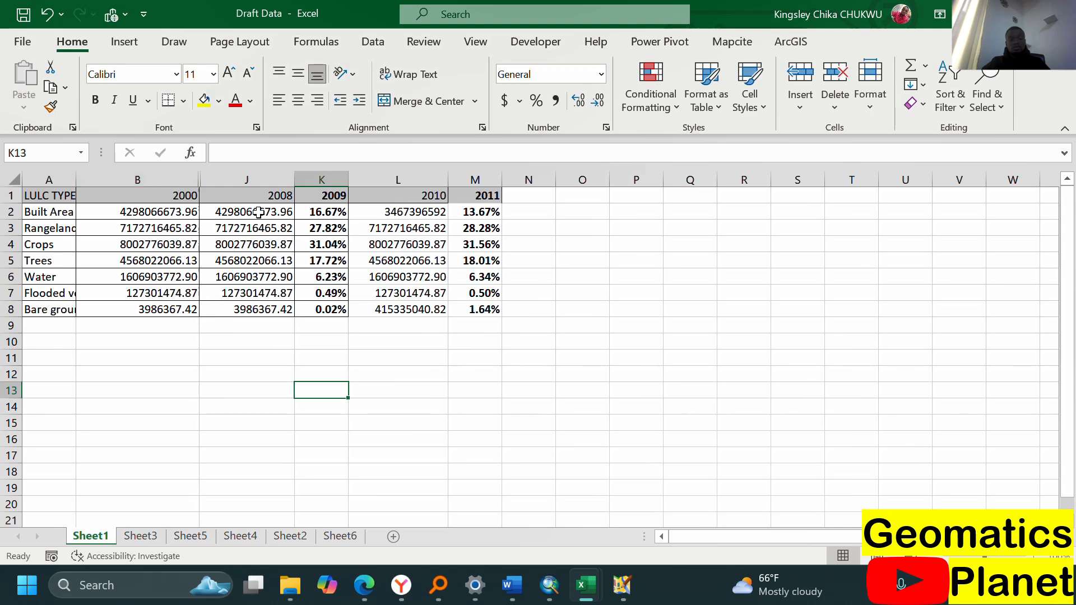
Unhide the hidden columns between B and J.
click(193, 179)
shift+click(218, 175)
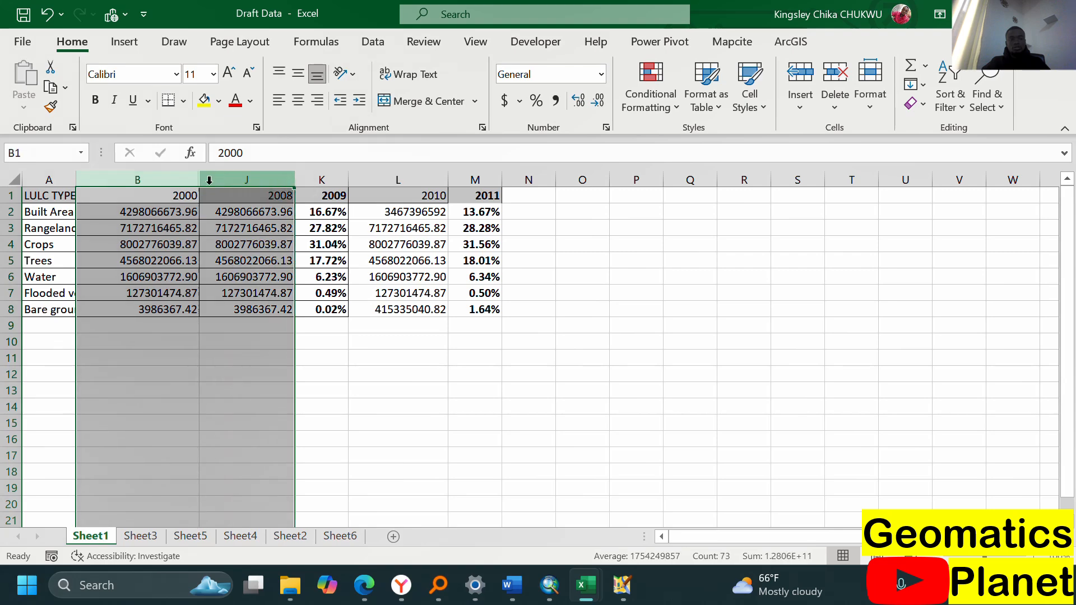
right_click(215, 180)
click(287, 477)
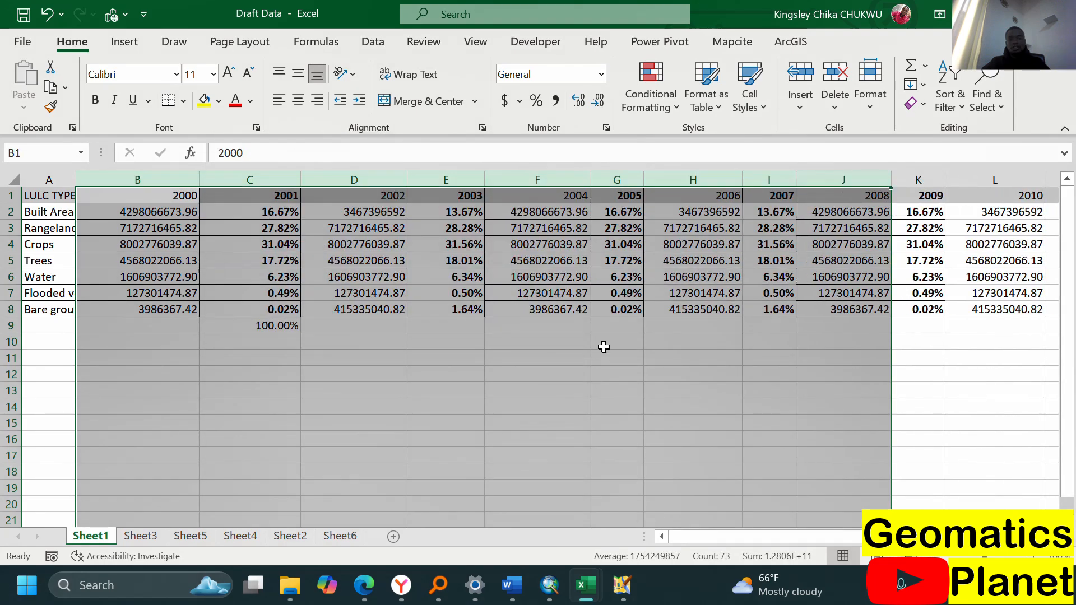
Hide columns B through J and widen the LULC TYPE column to show more of its class names.
right_click(398, 176)
click(469, 442)
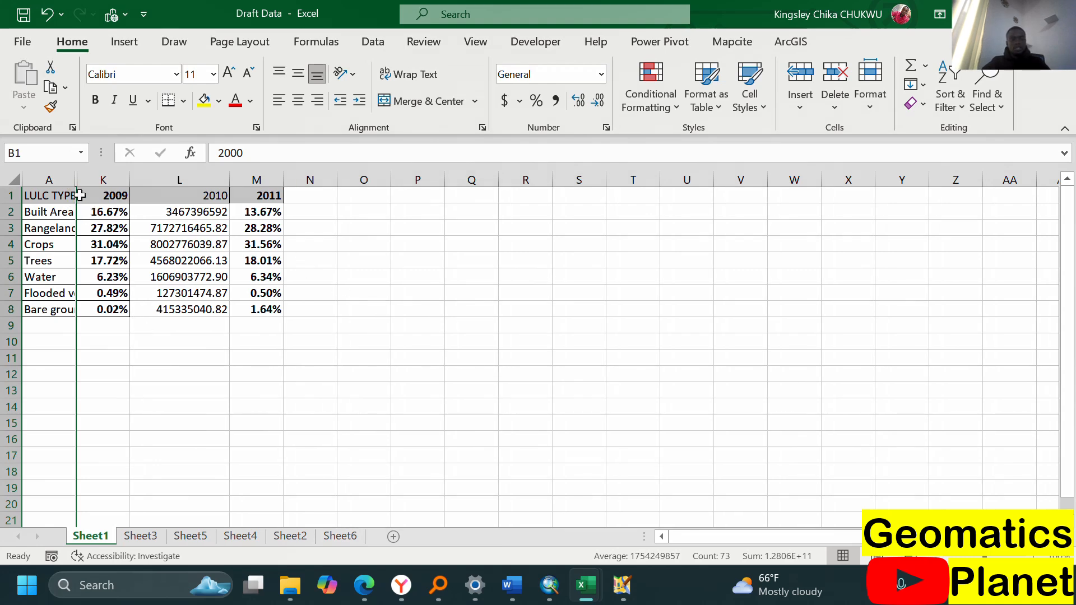
drag(74, 178, 111, 178)
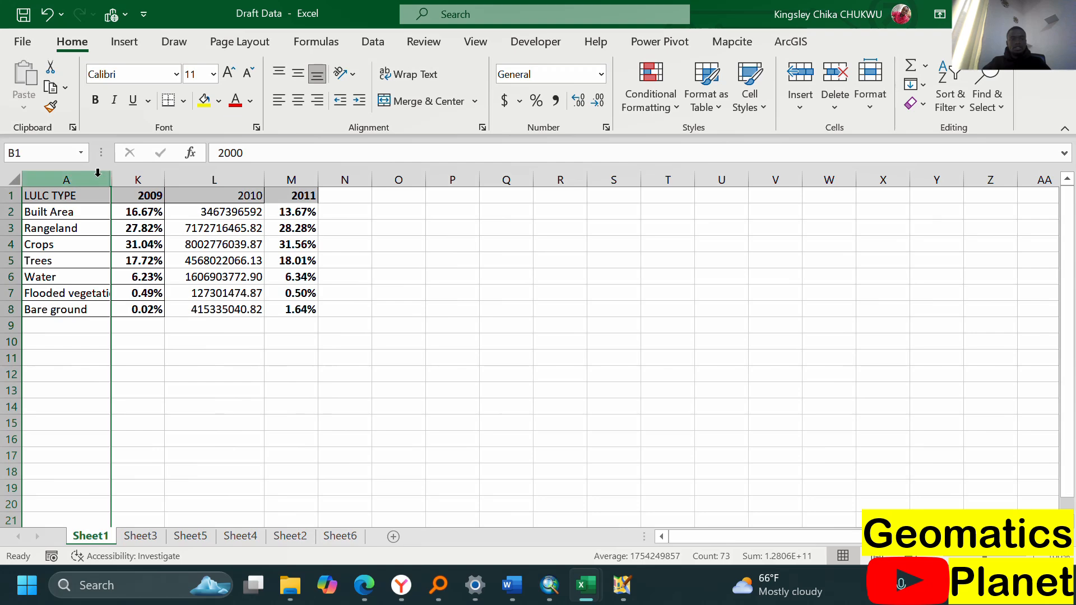
Unhide all hidden columns between A and K.
click(98, 178)
shift+click(122, 179)
right_click(123, 178)
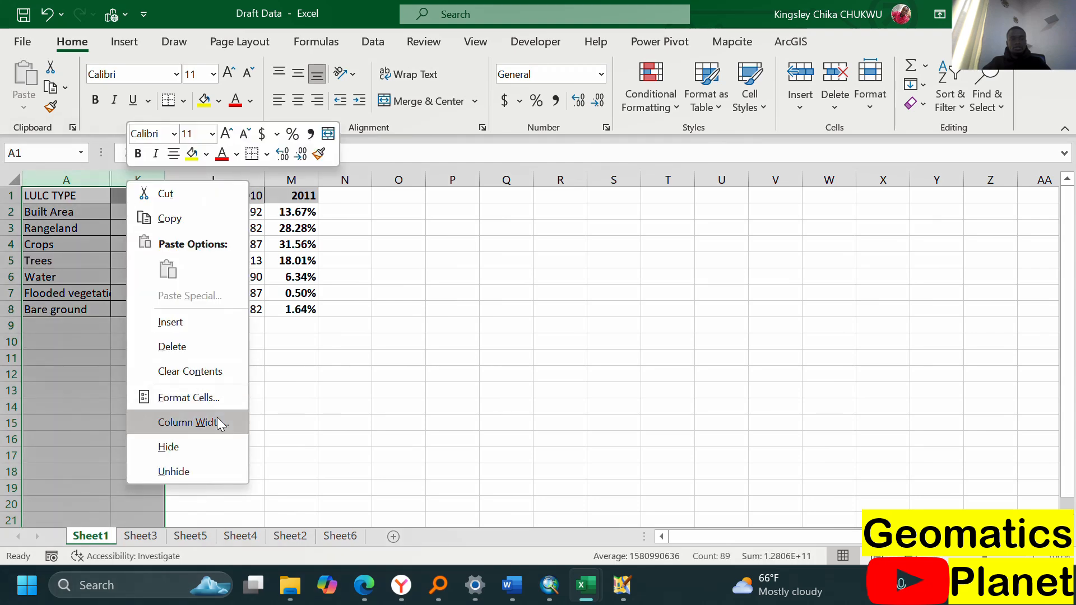
click(211, 467)
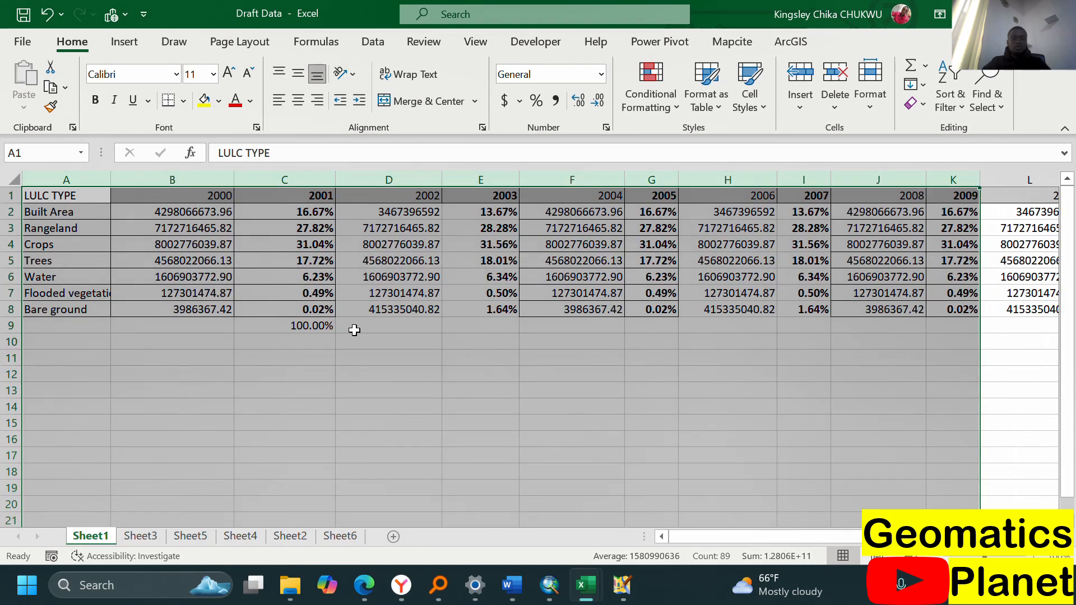
click(382, 375)
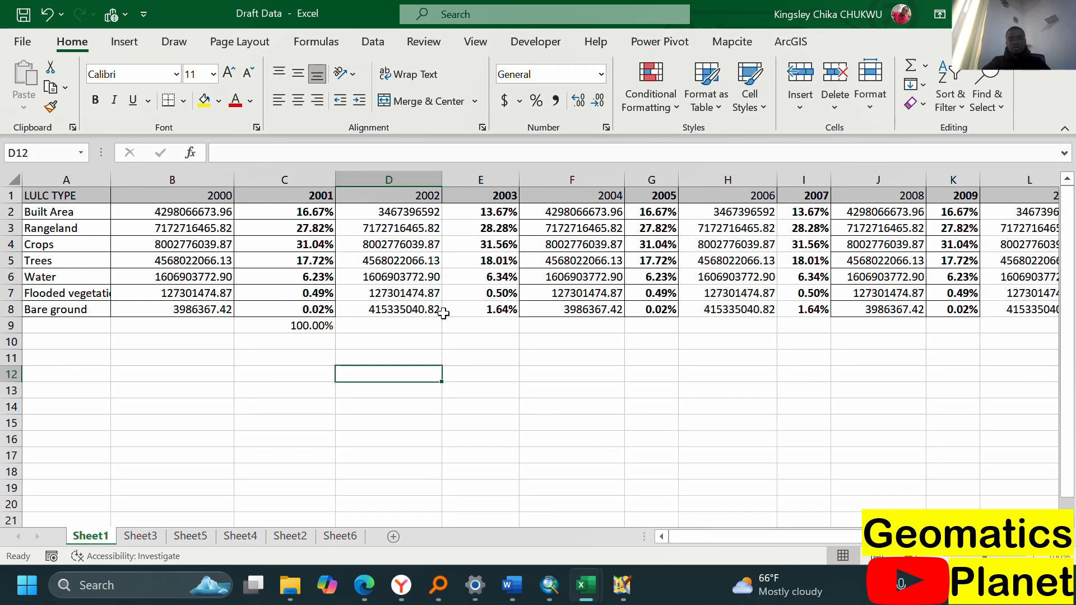
Group columns D through K, covering the years 2002 to 2009.
click(414, 179)
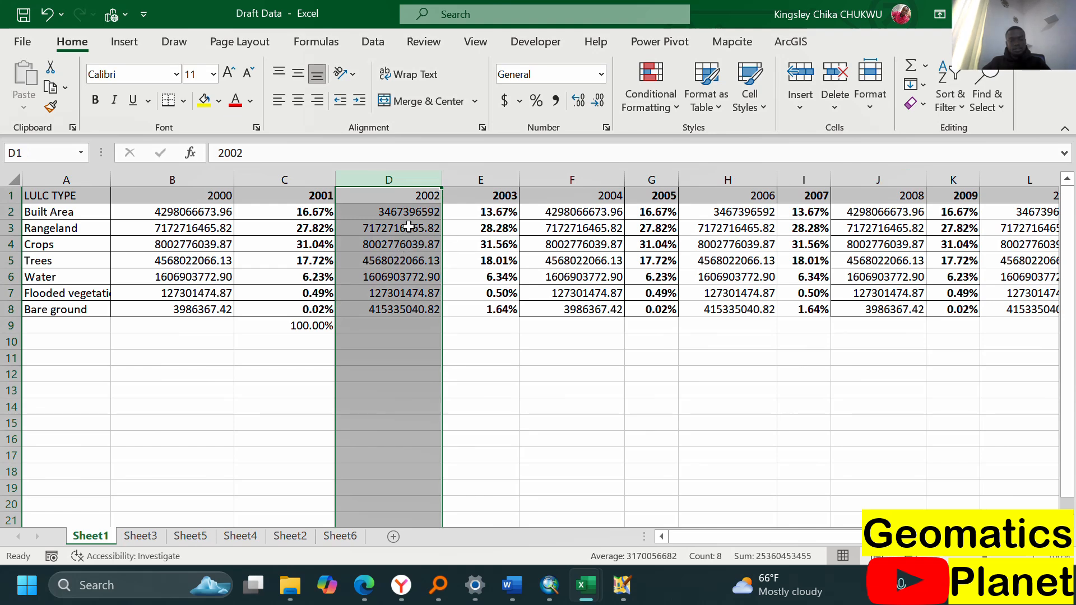
shift+click(957, 180)
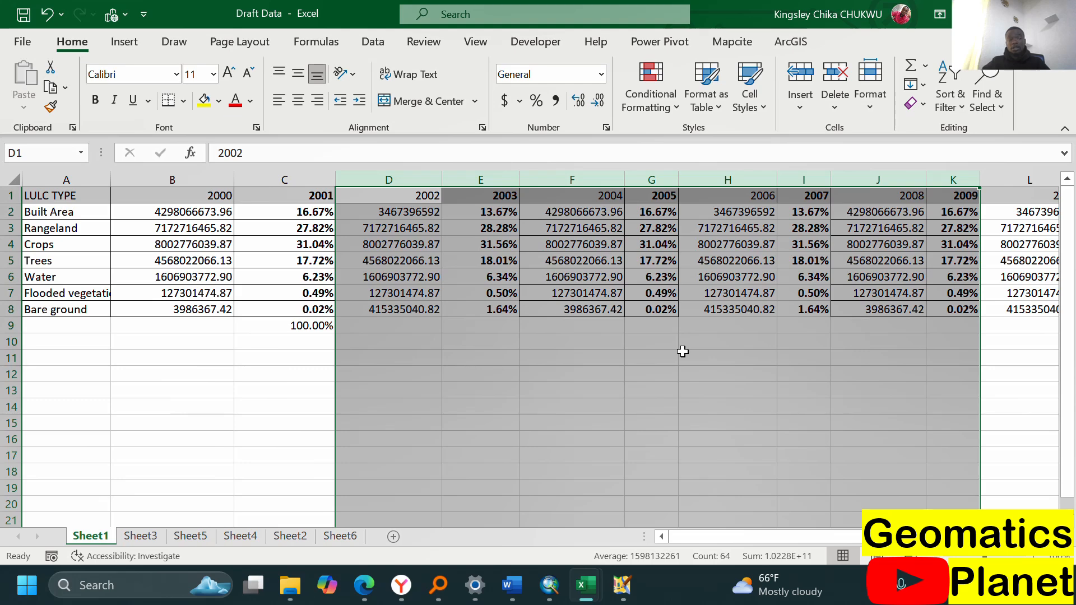
key(shift+alt+Right)
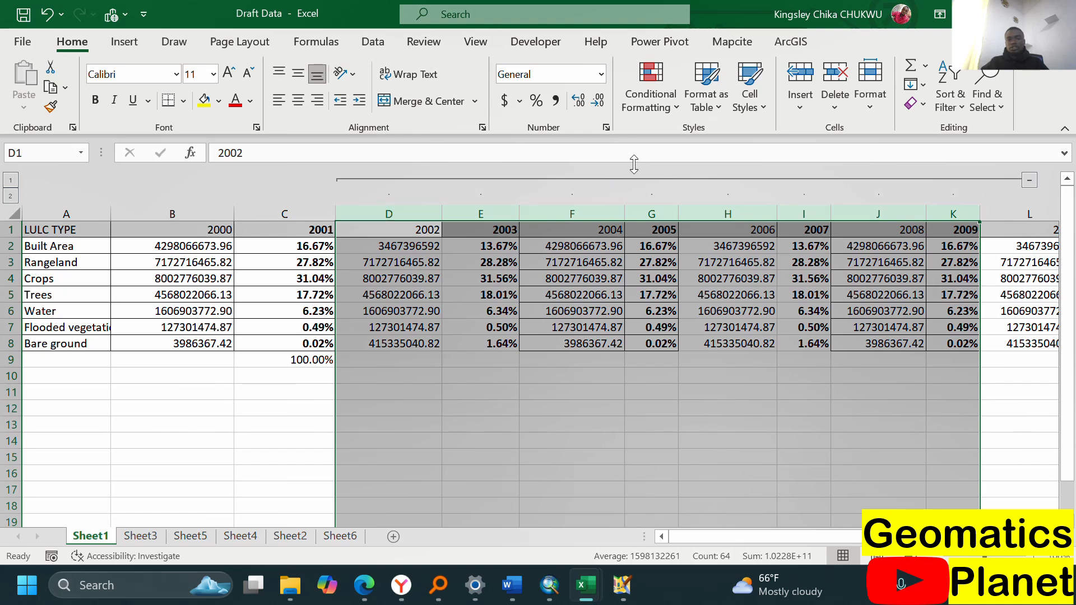
Collapse the group of columns D through K, expand it, and collapse it again.
click(1030, 180)
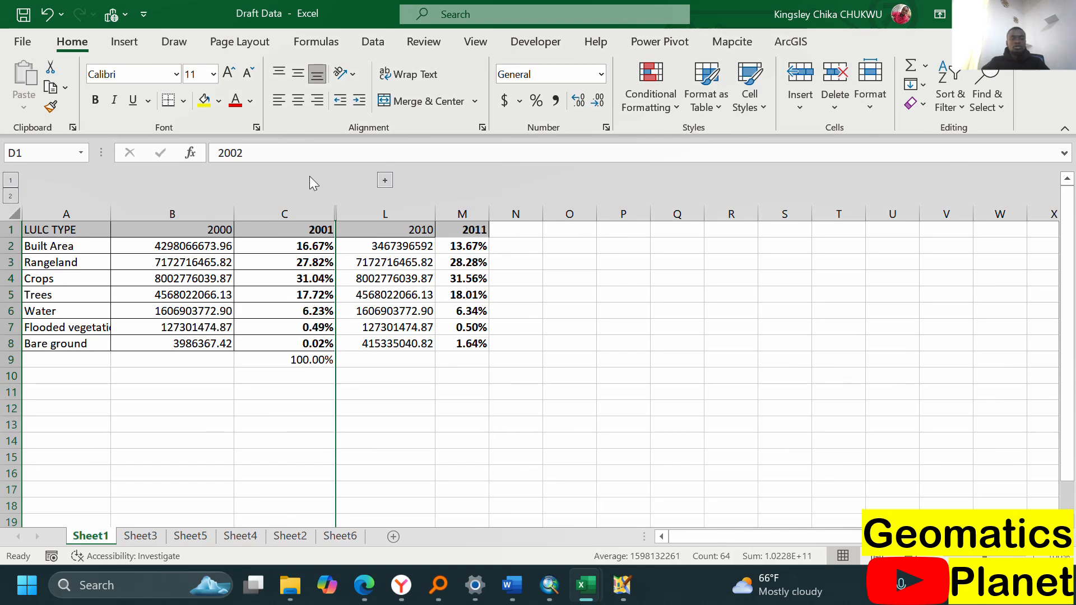
click(385, 181)
click(776, 407)
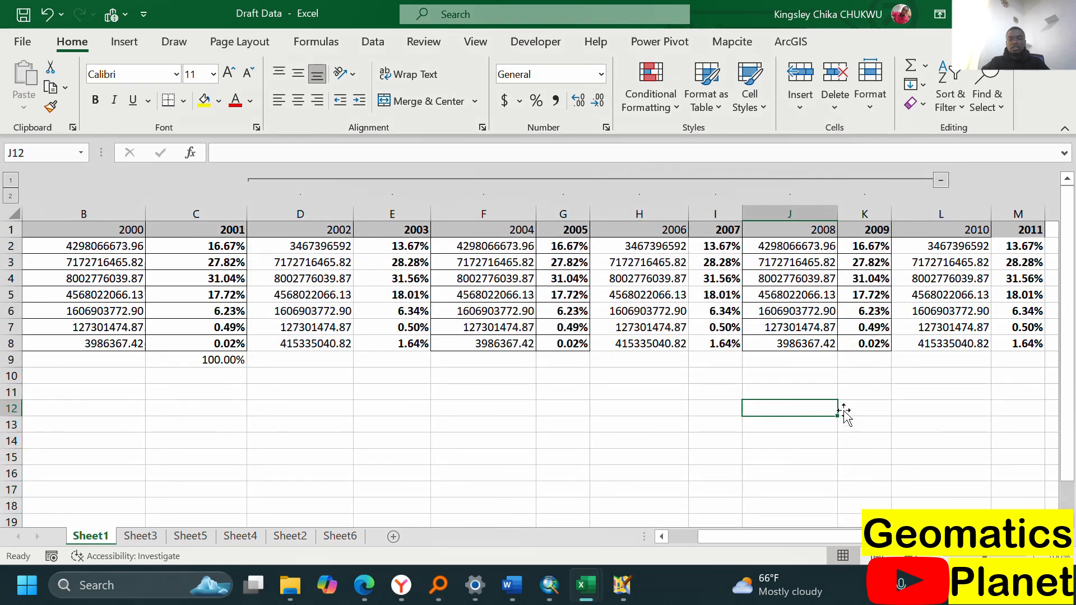
click(941, 180)
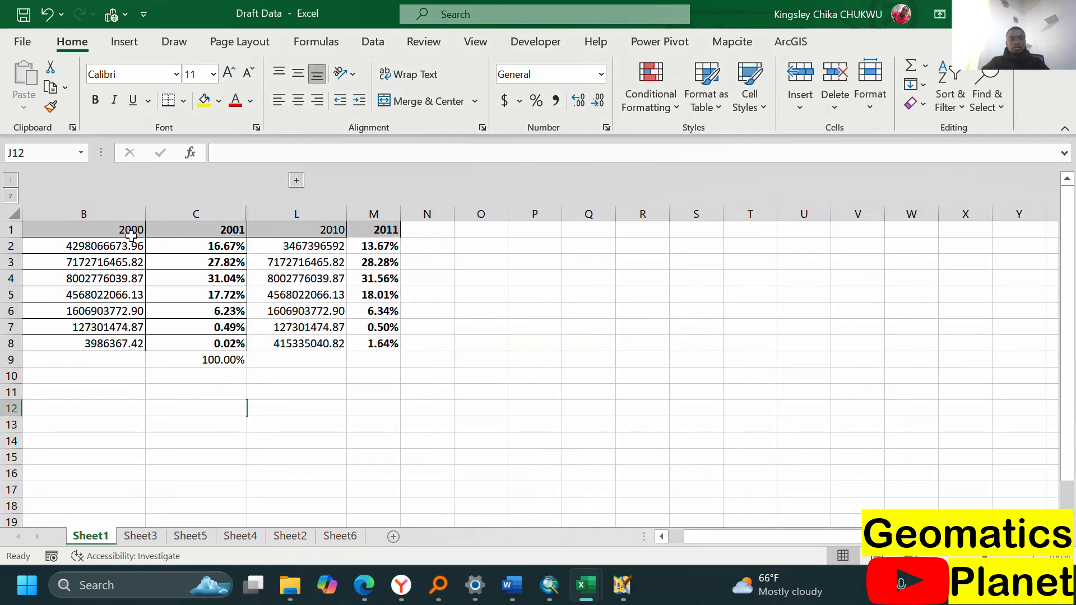
Group rows 3 through 6, covering Rangeland to Water.
click(6, 263)
drag(3, 305, 3, 305)
shift+click(6, 310)
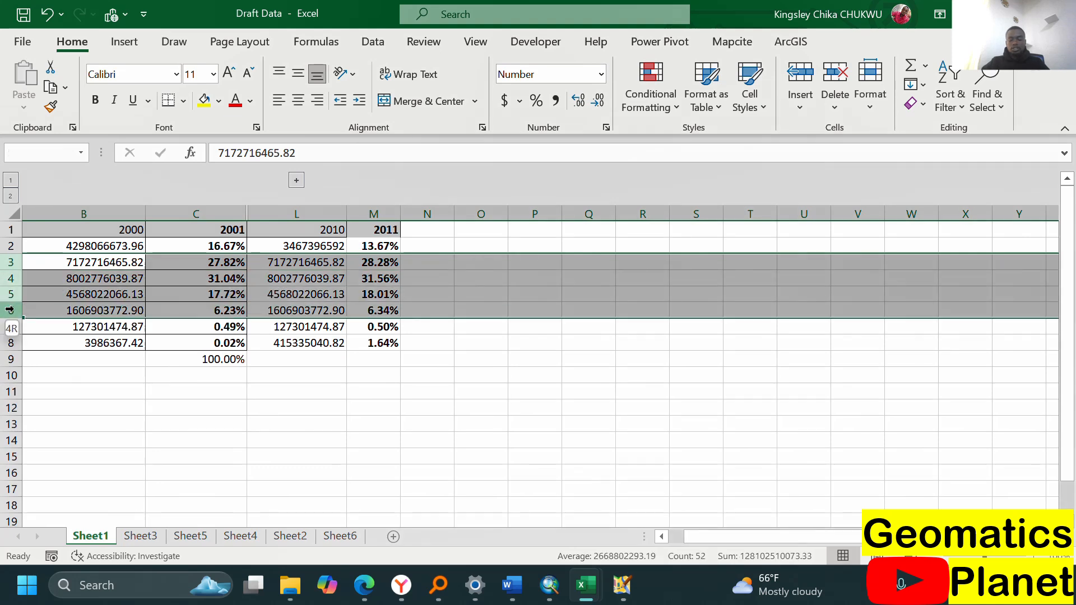
key(shift+alt+Right)
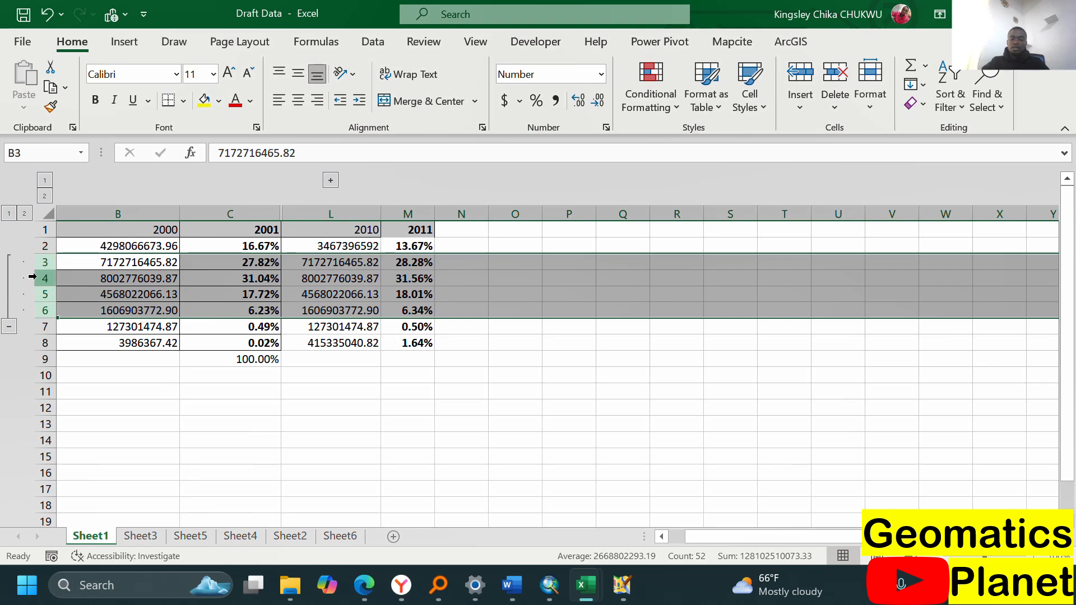
Collapse the group of rows 3 through 6, then expand both the column group and the row group.
click(9, 326)
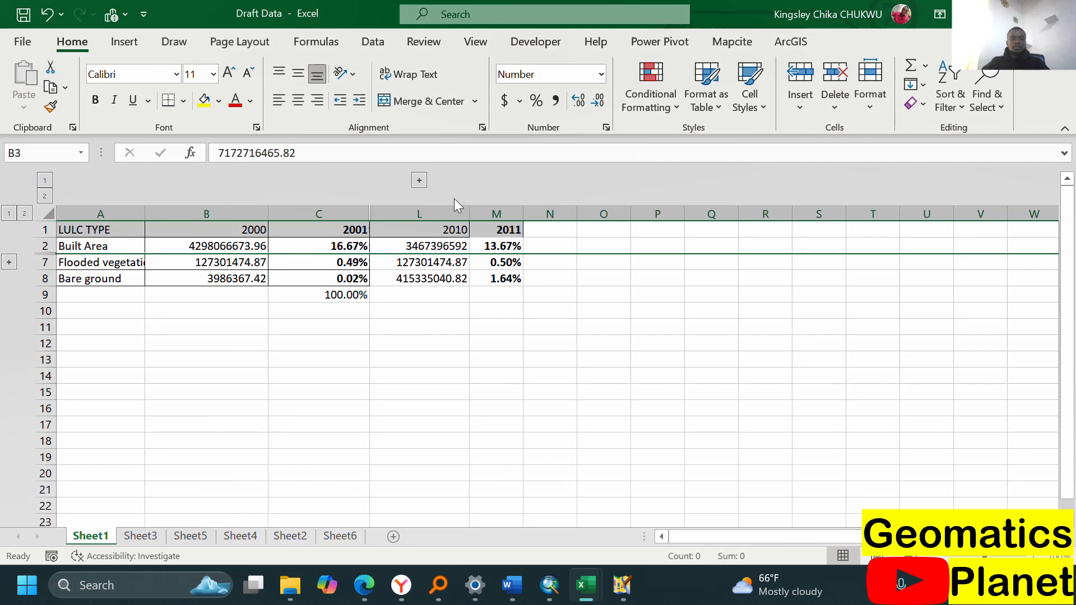
click(419, 180)
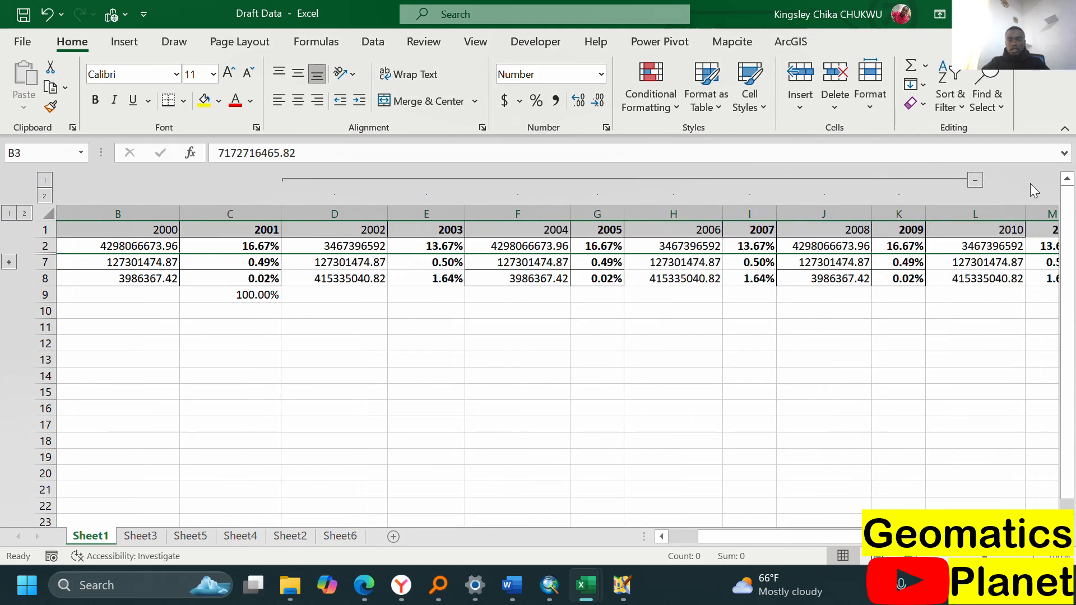
click(9, 262)
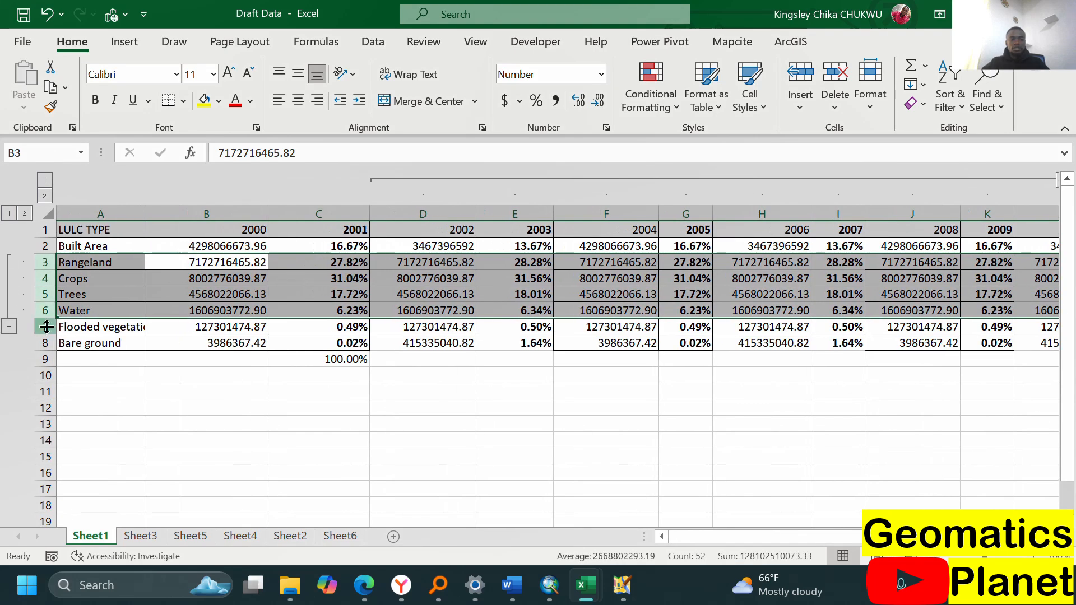
click(436, 442)
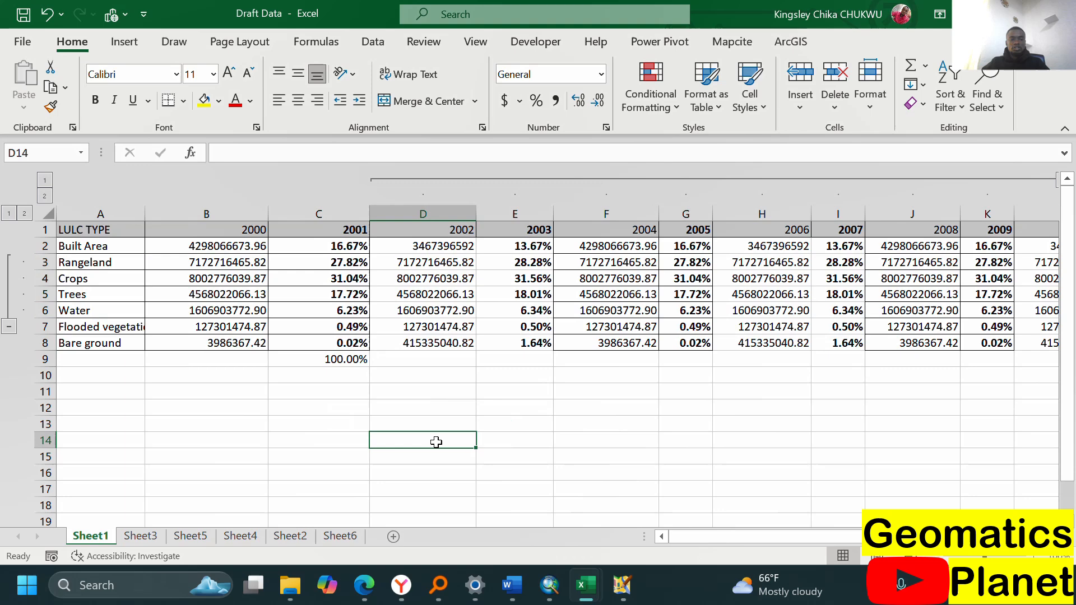
Collapse the row group and the column group together, then expand both again.
click(9, 327)
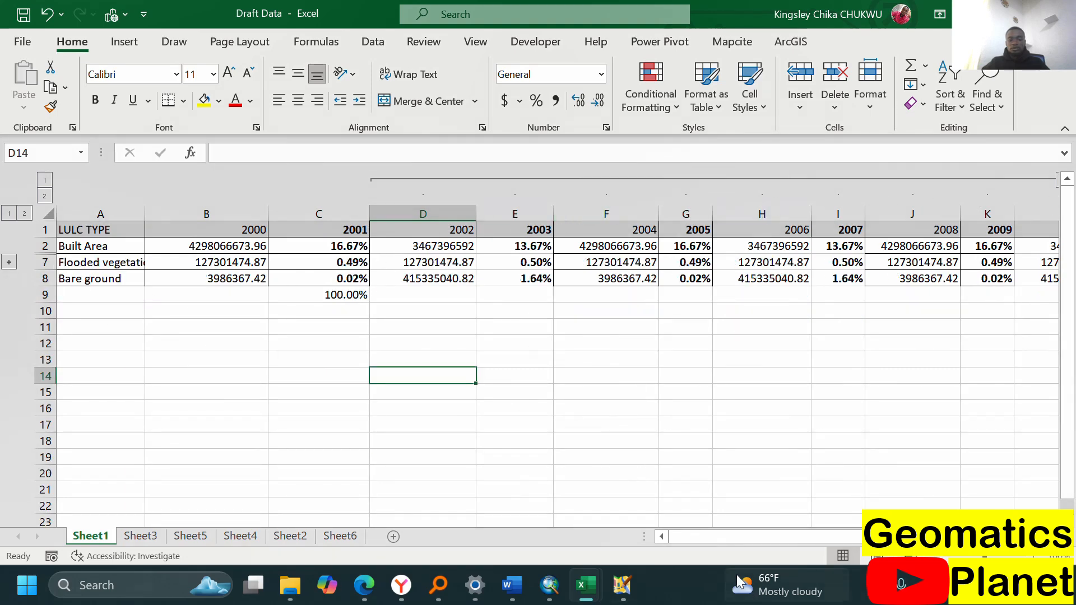
scroll(776, 456, right, 1)
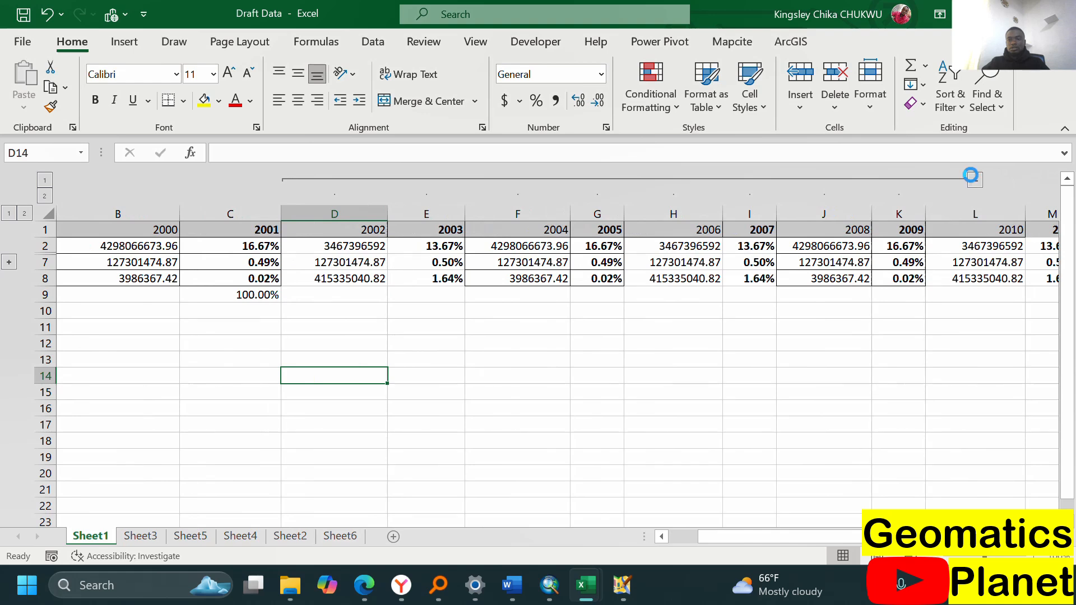
click(974, 179)
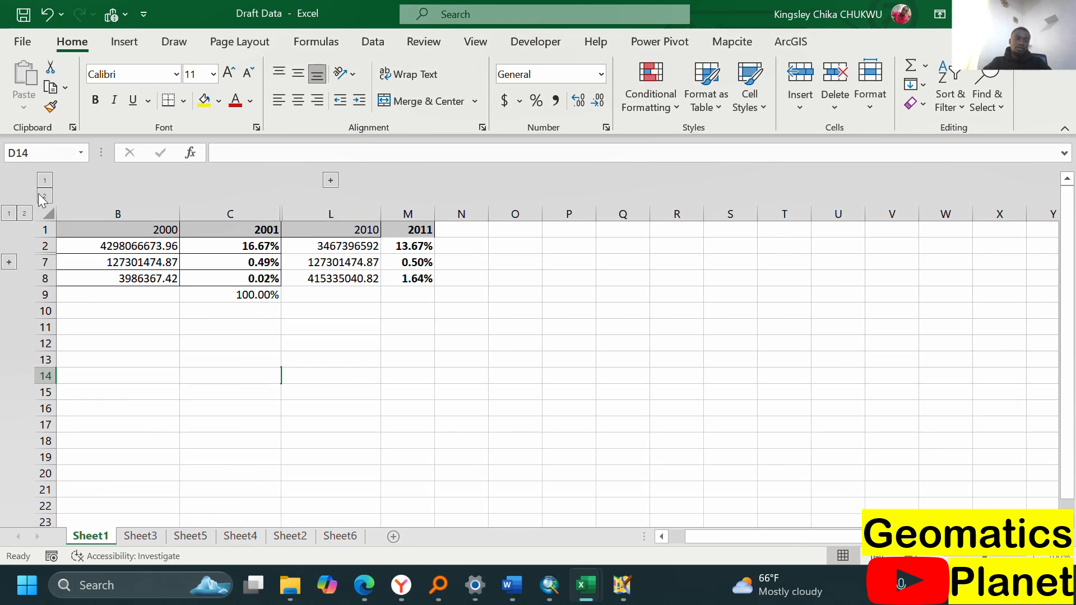
click(10, 262)
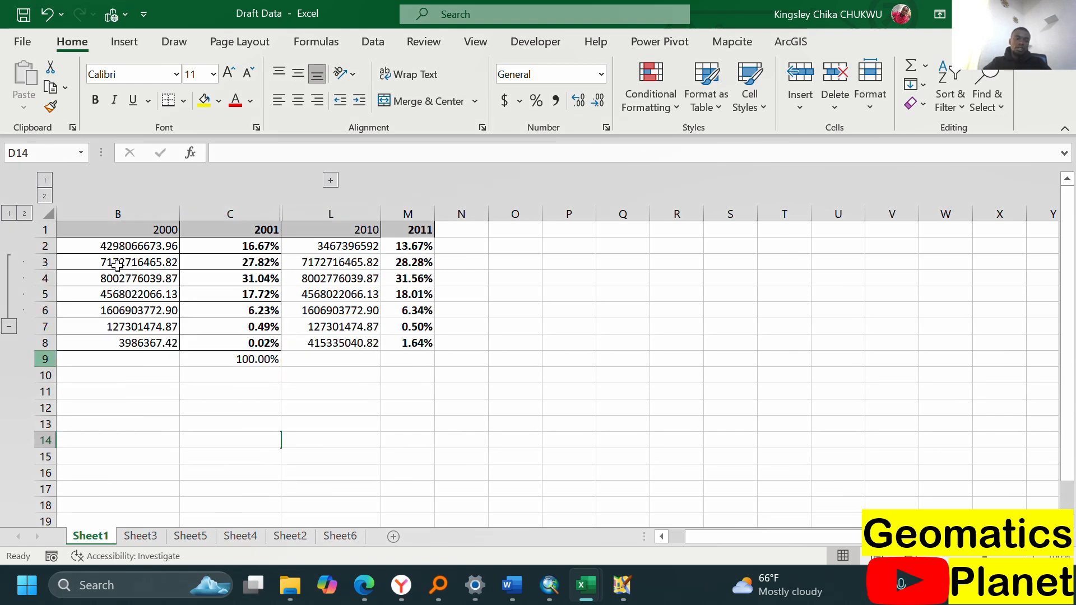
click(331, 181)
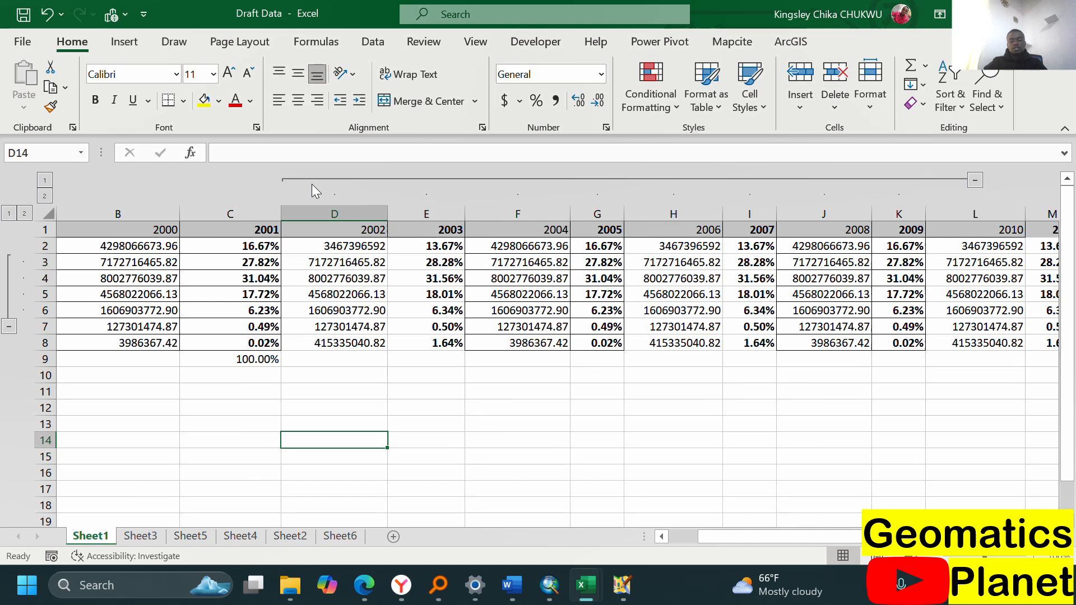
Open the Ungroup options from cell D14 and cancel them.
key(alt+shift+Left)
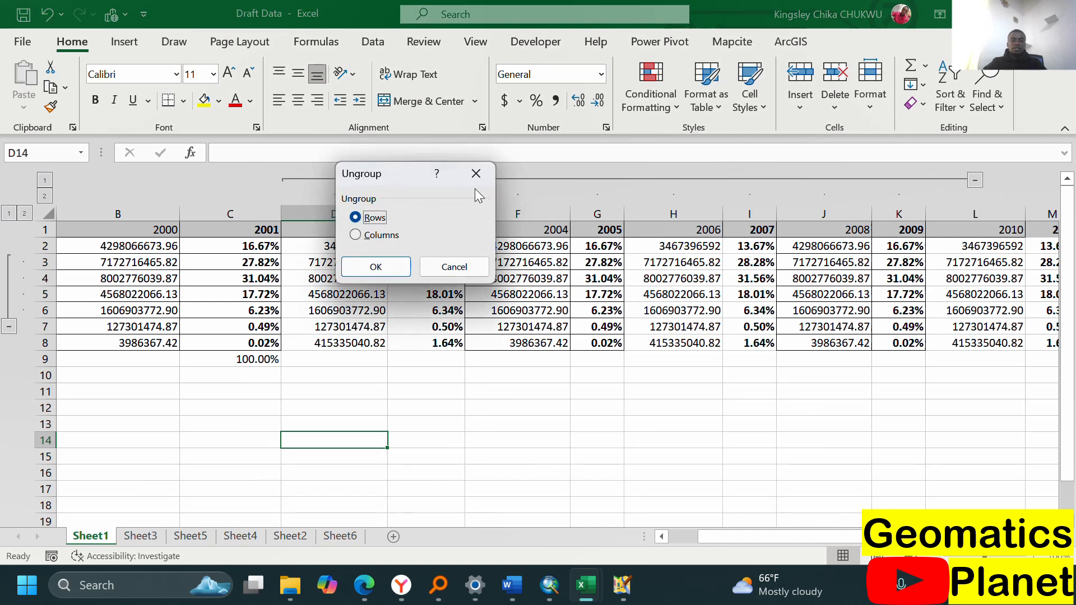
key(Escape)
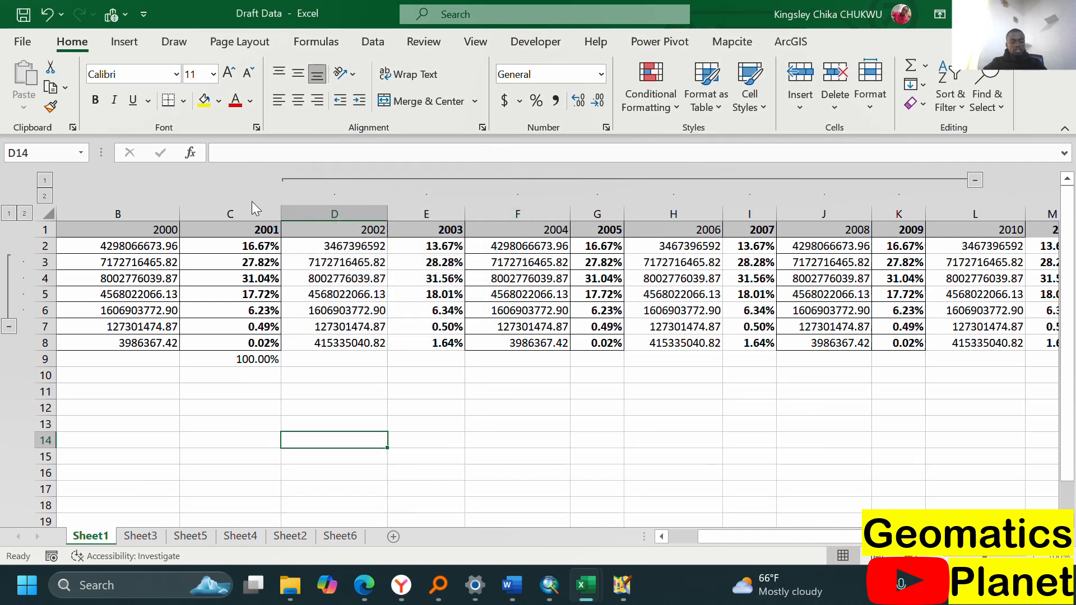
Try to ungroup by rows with only cell D14 selected.
text(X)
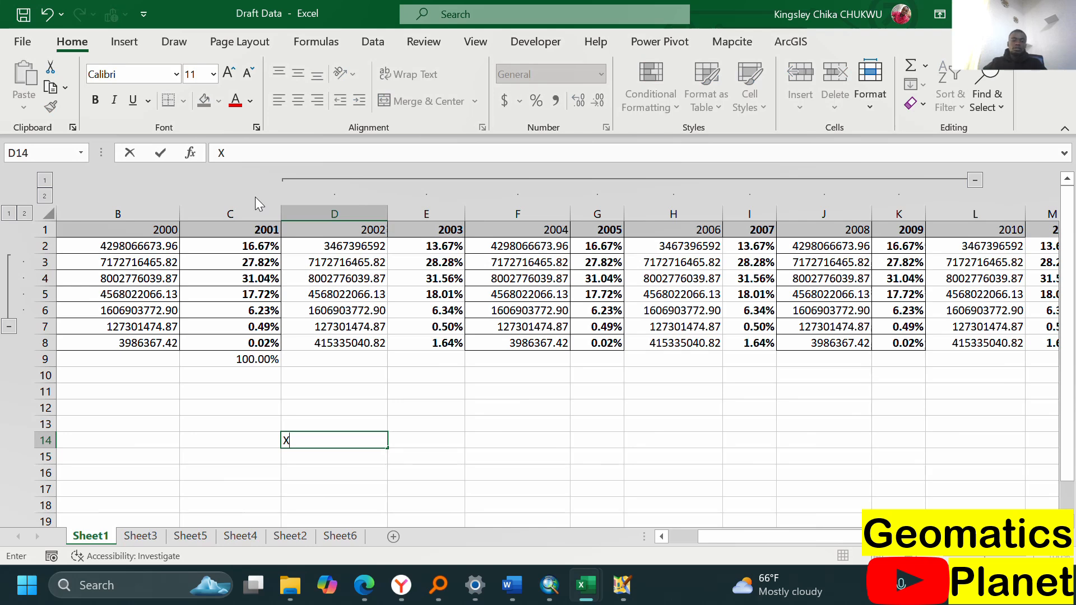
key(Escape)
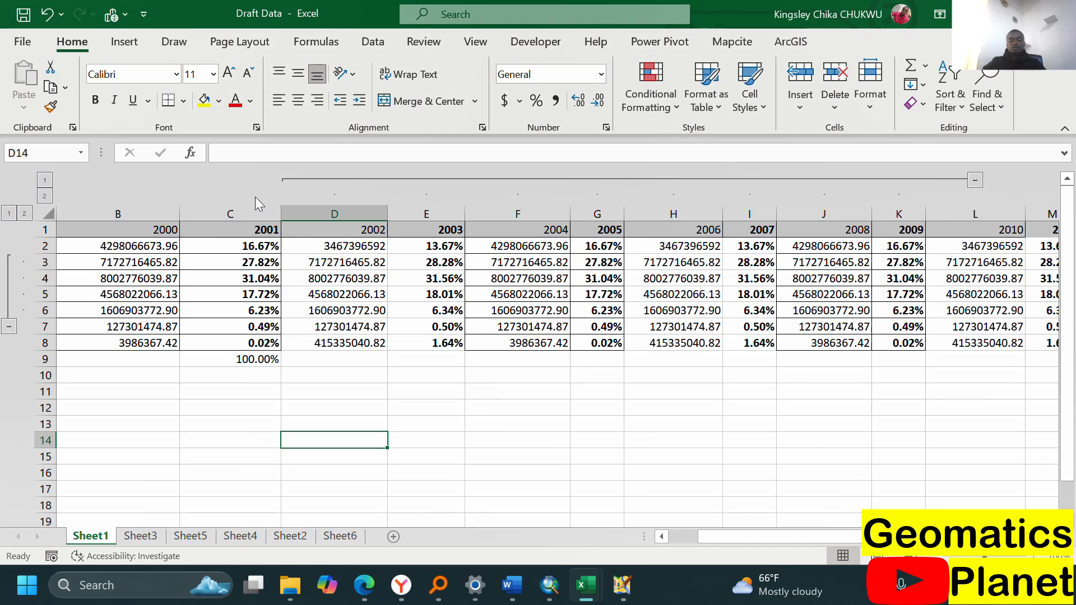
key(shift+alt+Left)
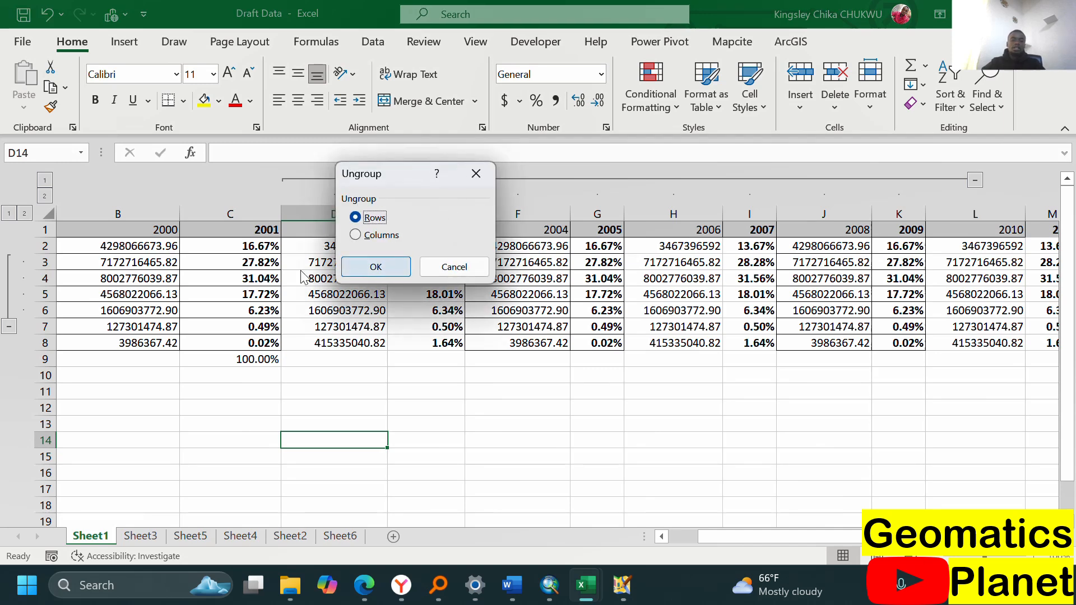
click(373, 268)
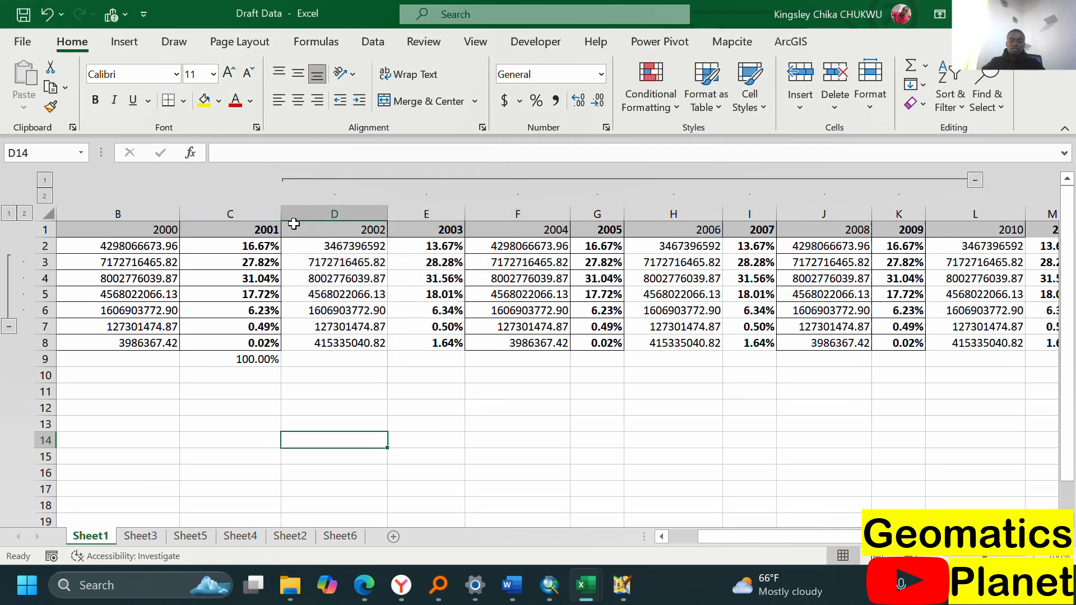
Remove column D from the column group by ungrouping cell D14 by columns.
key(alt+shift+Left)
click(376, 235)
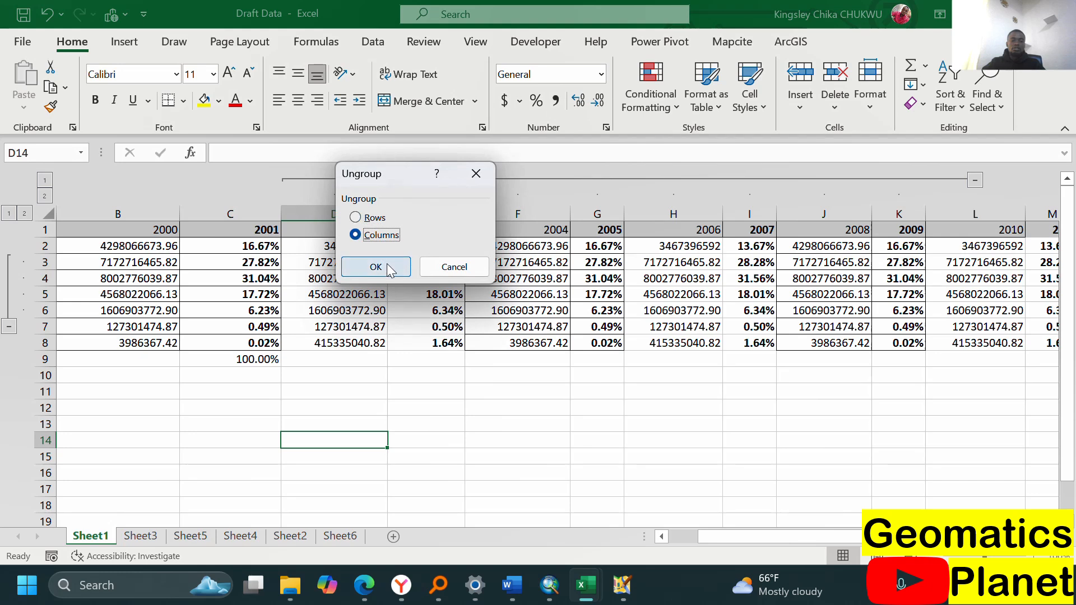
click(389, 268)
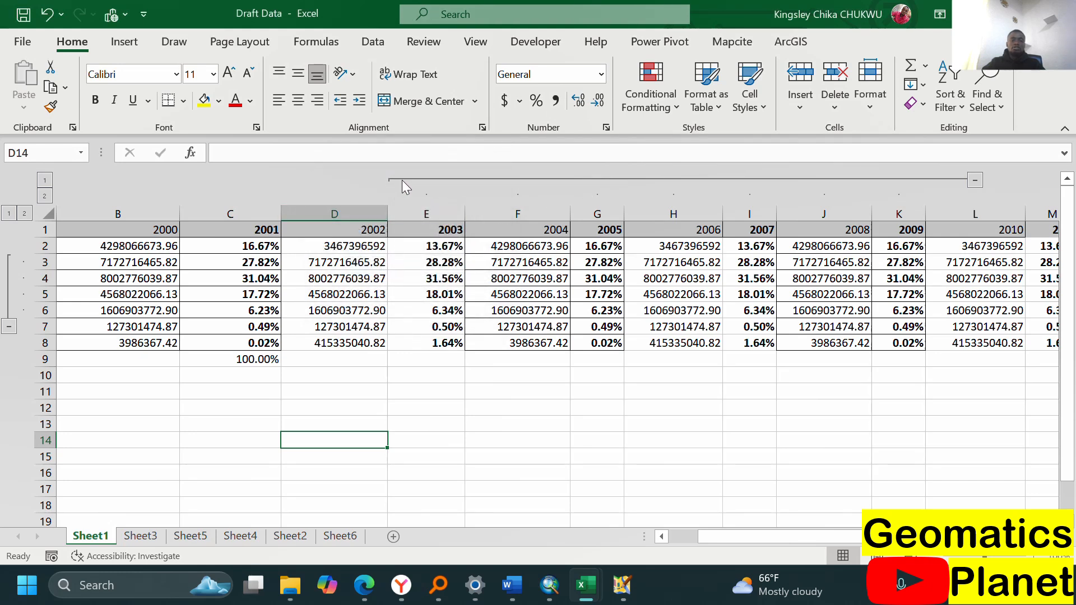
Ungroup the remaining grouped columns E through L, covering 2003 to 2010.
click(405, 209)
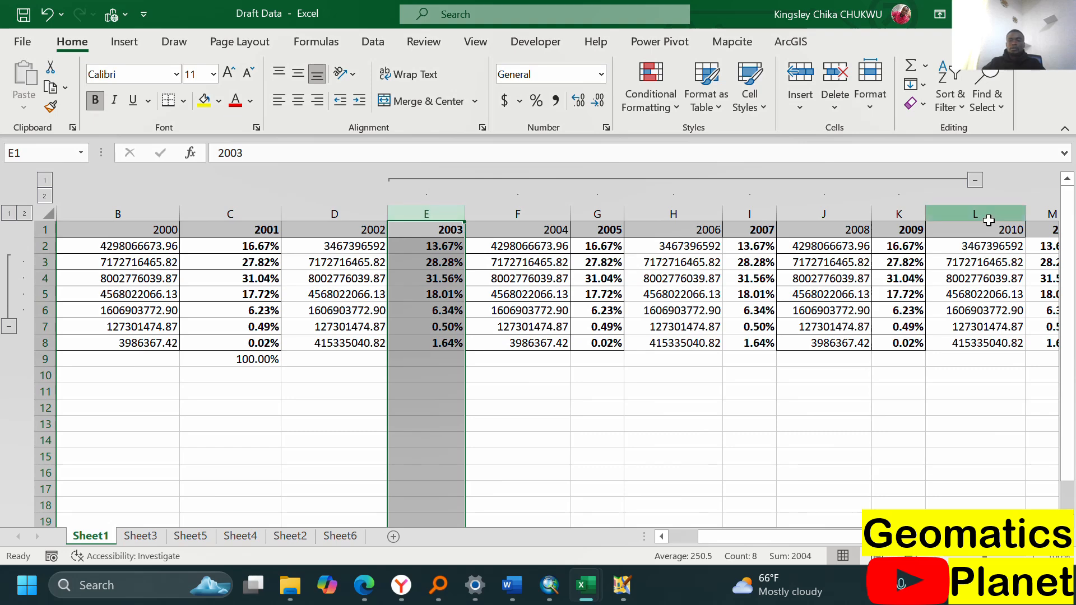
shift+click(980, 214)
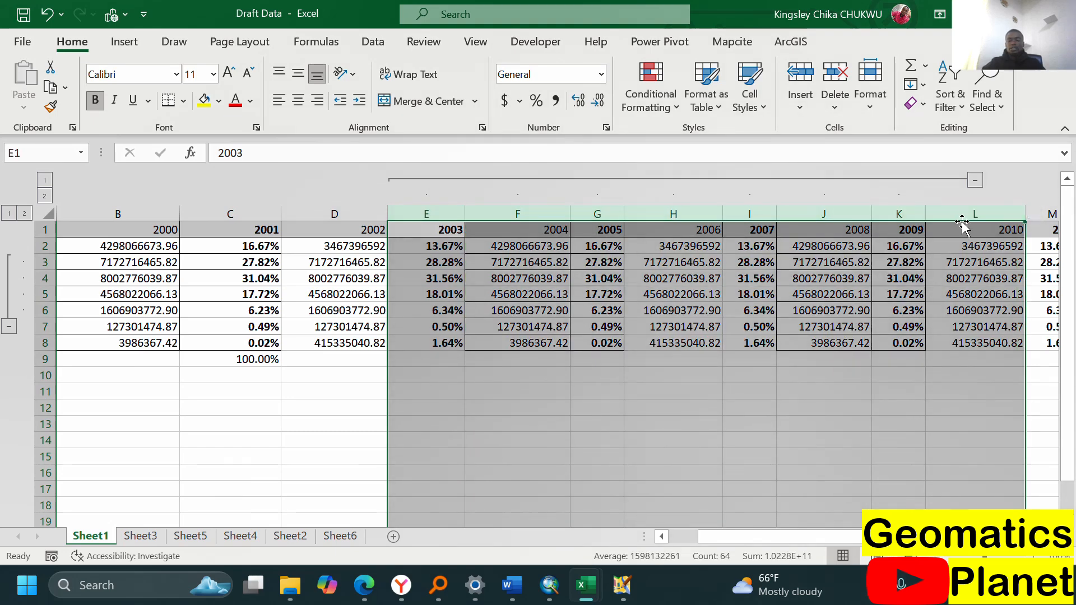
key(alt+shift+Left)
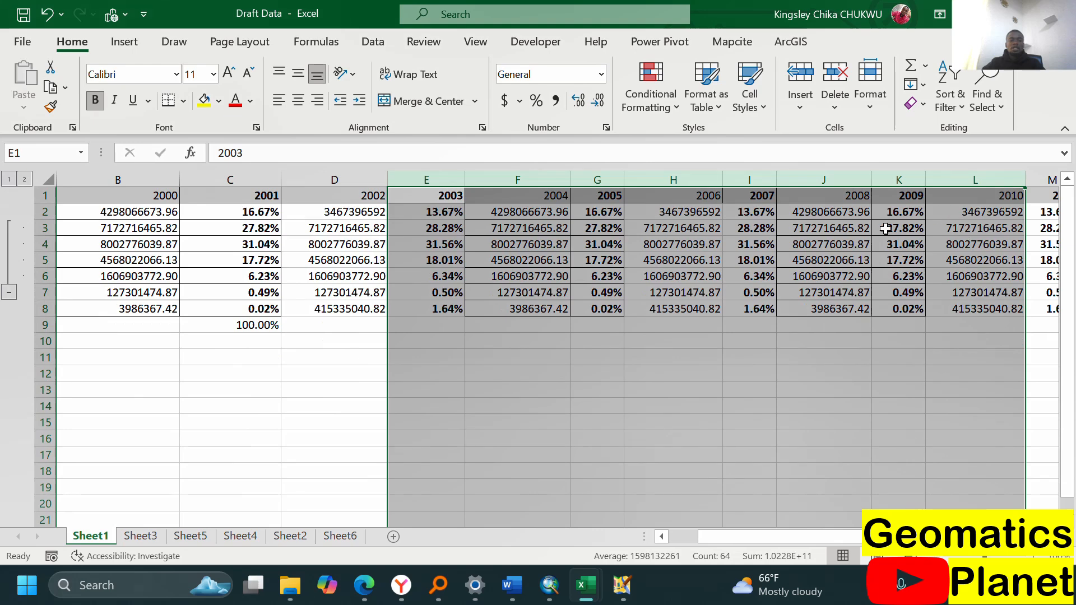
Remove only row 3 from the row group.
click(41, 227)
click(40, 276)
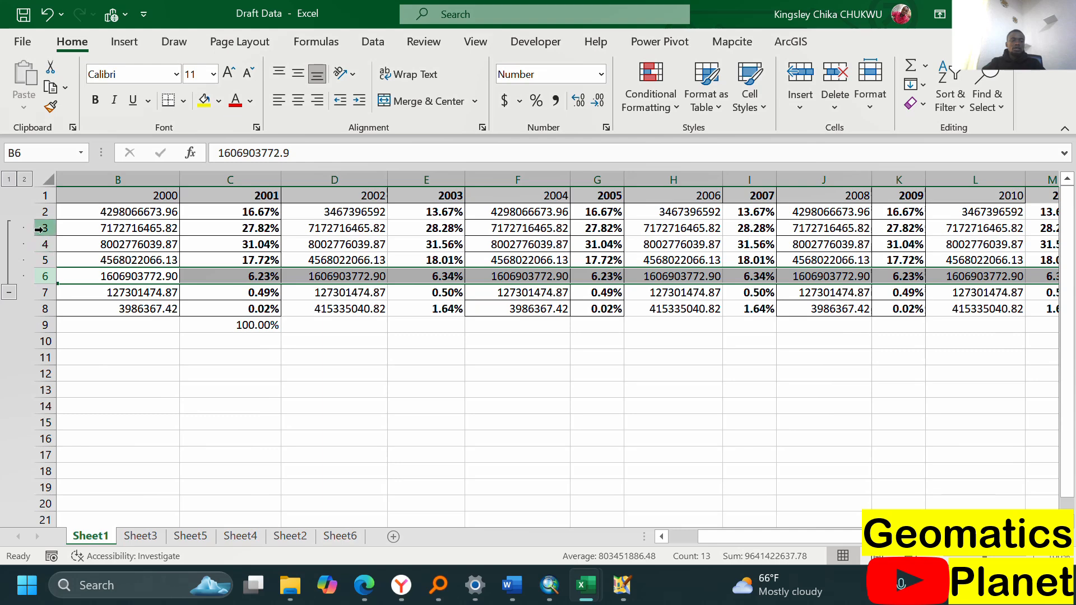
click(41, 227)
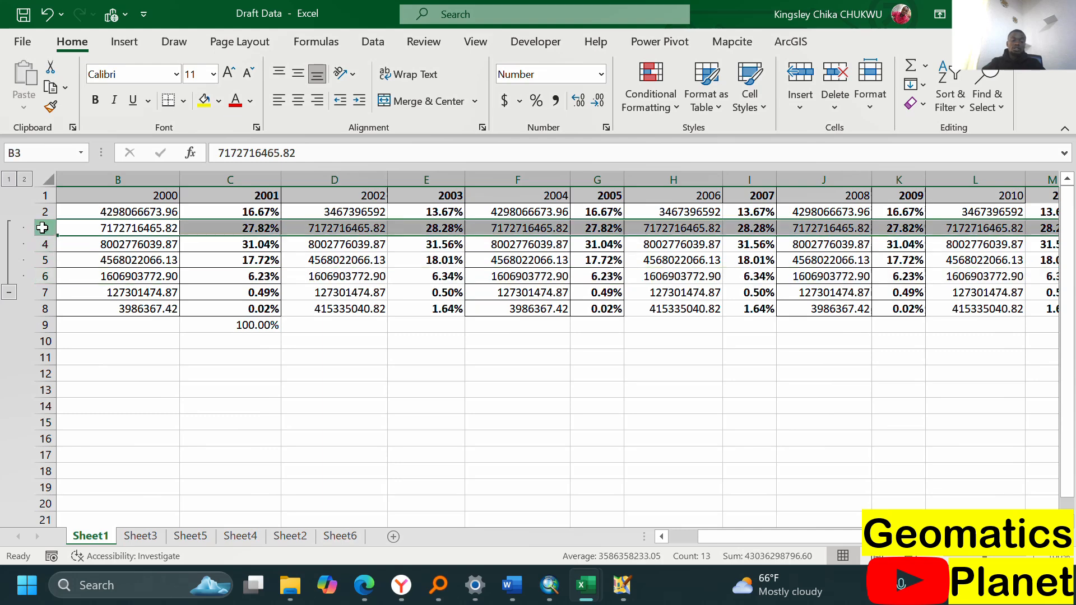
key(shift+alt+Left)
shift+click(37, 290)
key(alt)
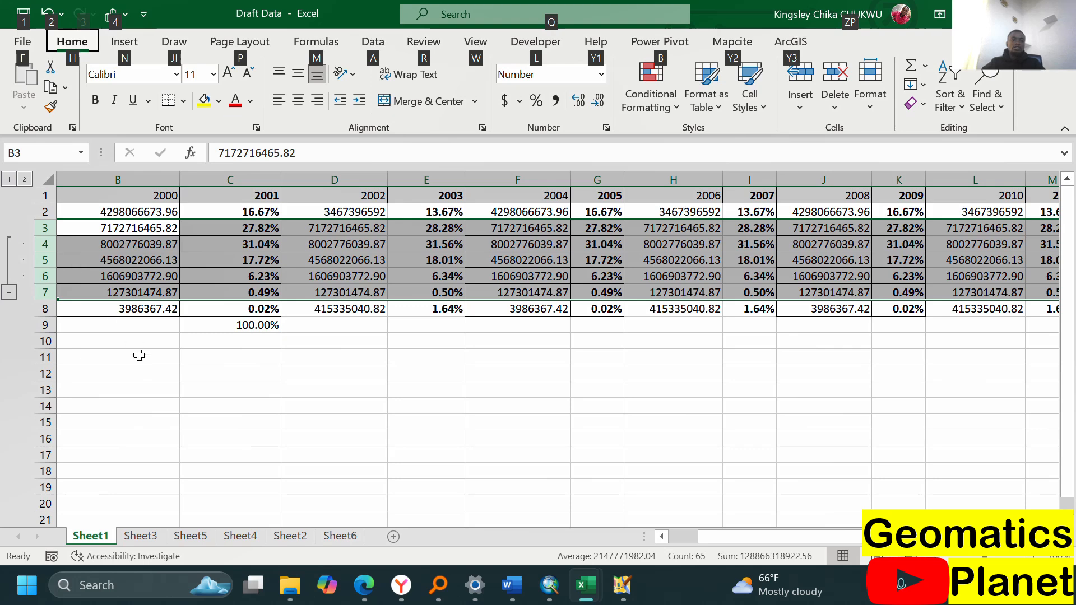
click(159, 386)
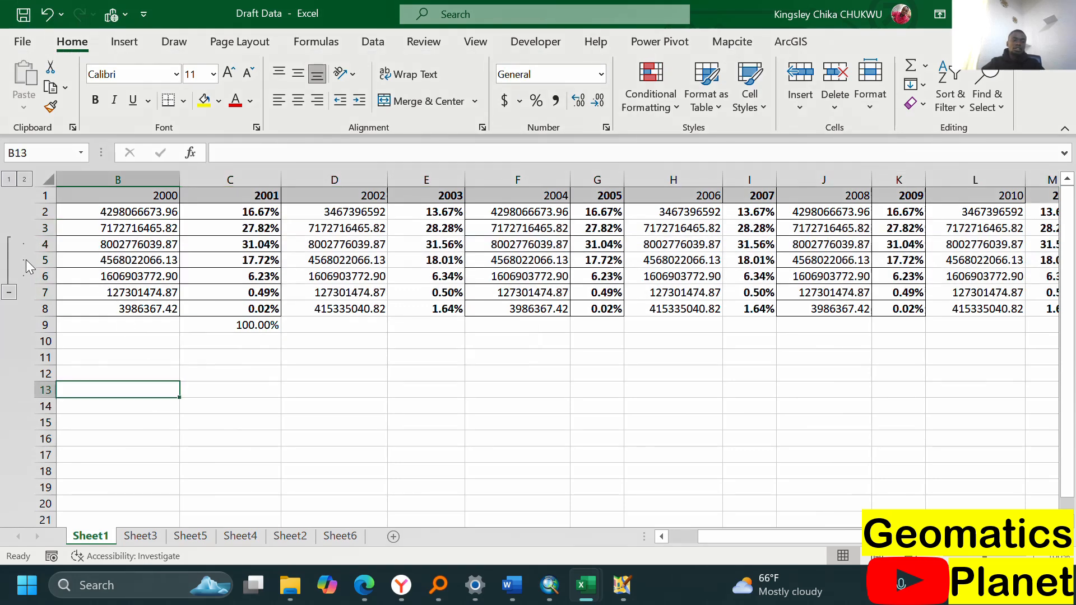
Collapse and re-expand the group of rows 4 through 6, then ungroup across rows 1 through 8.
click(9, 292)
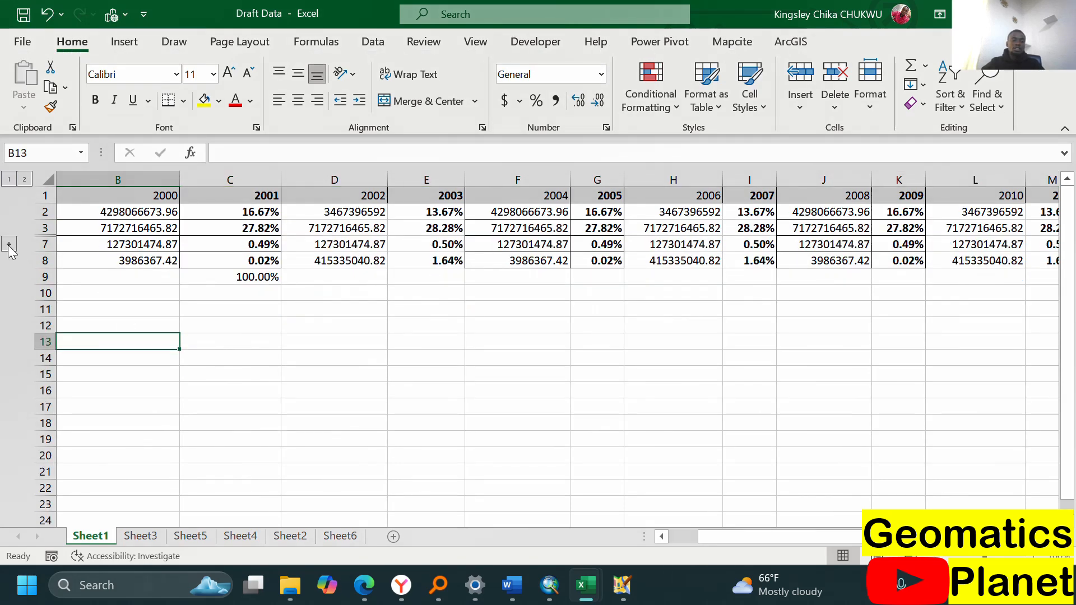
click(10, 245)
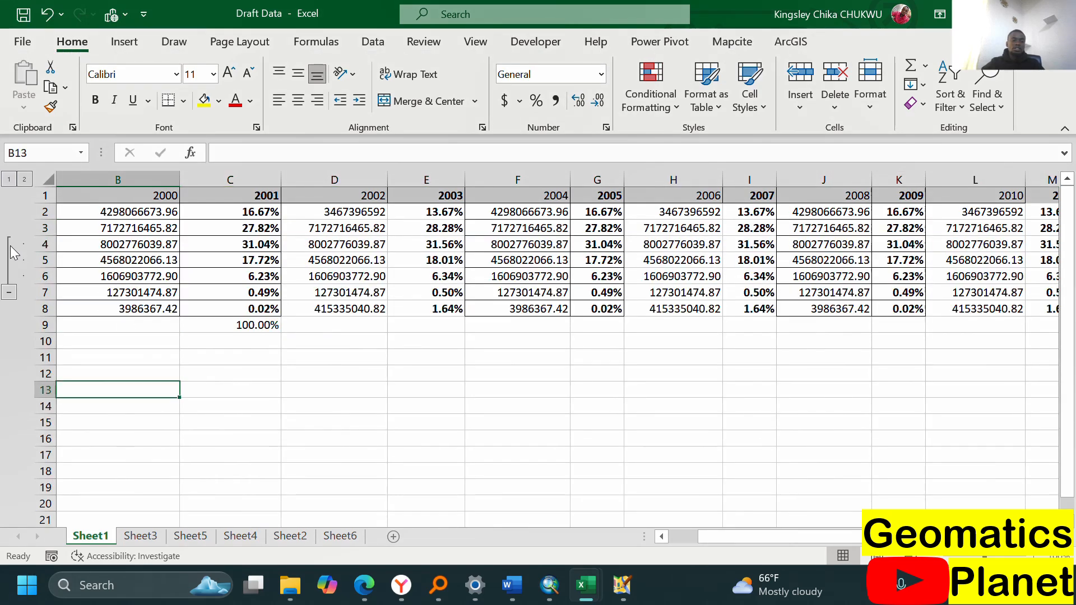
click(39, 196)
shift+click(45, 308)
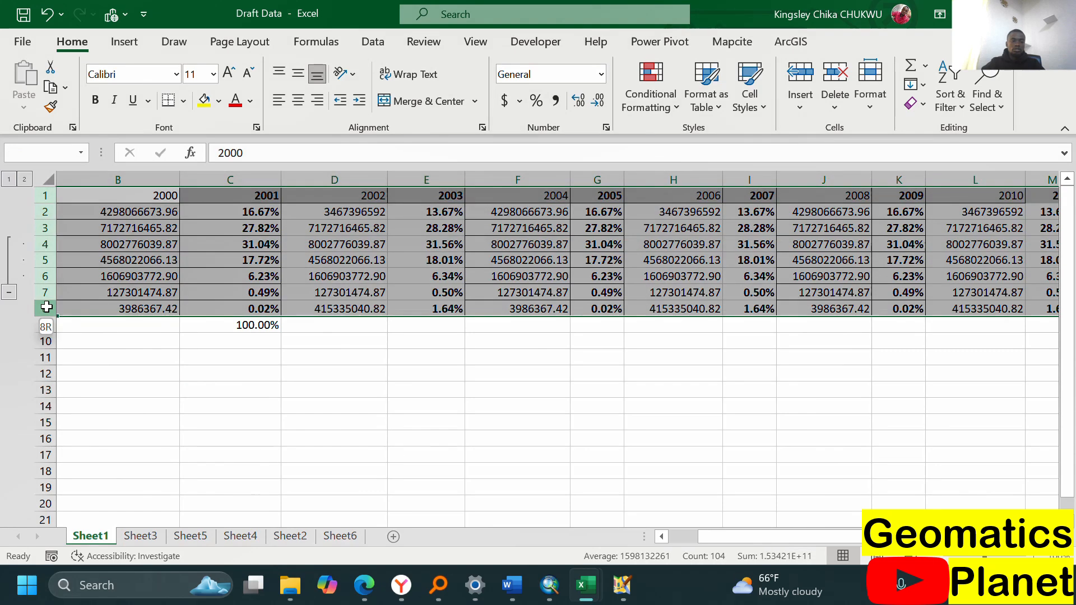
key(shift+alt+Left)
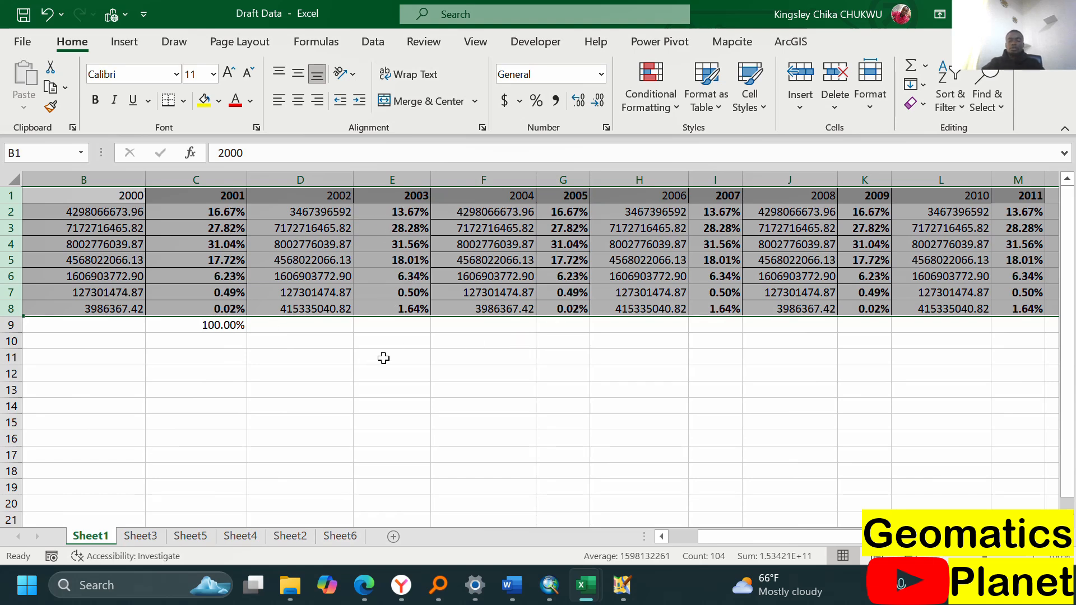
click(385, 356)
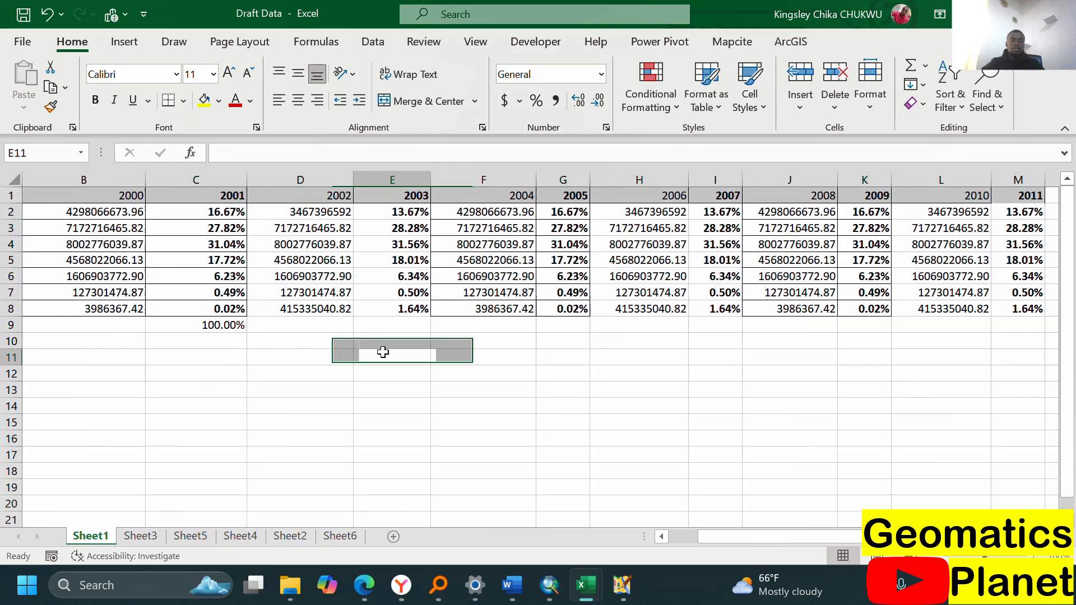
Group columns C through G, covering the years 2001 to 2005.
click(212, 179)
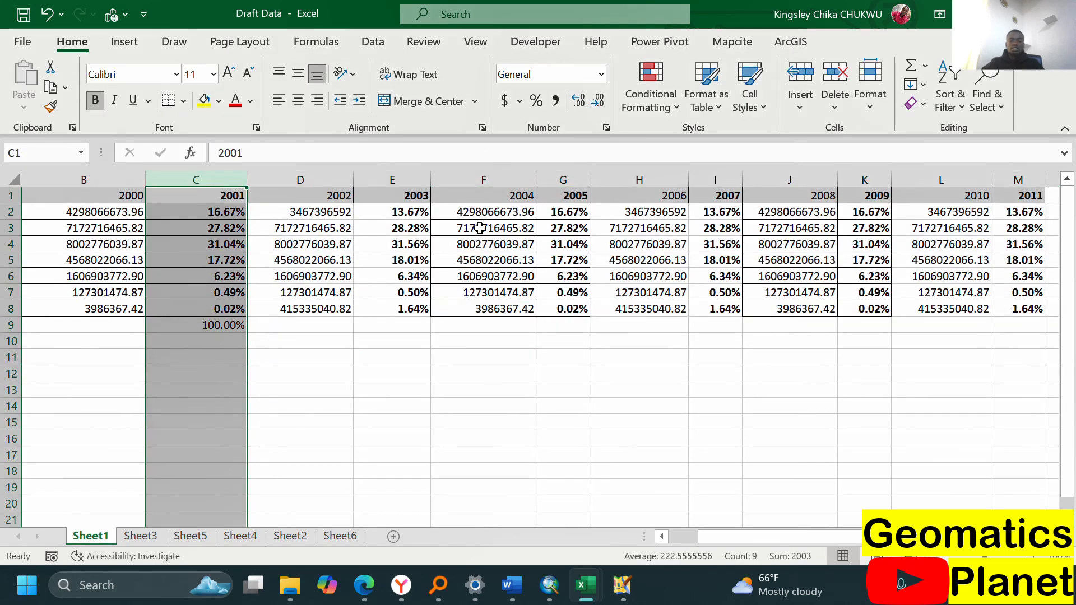
shift+click(616, 197)
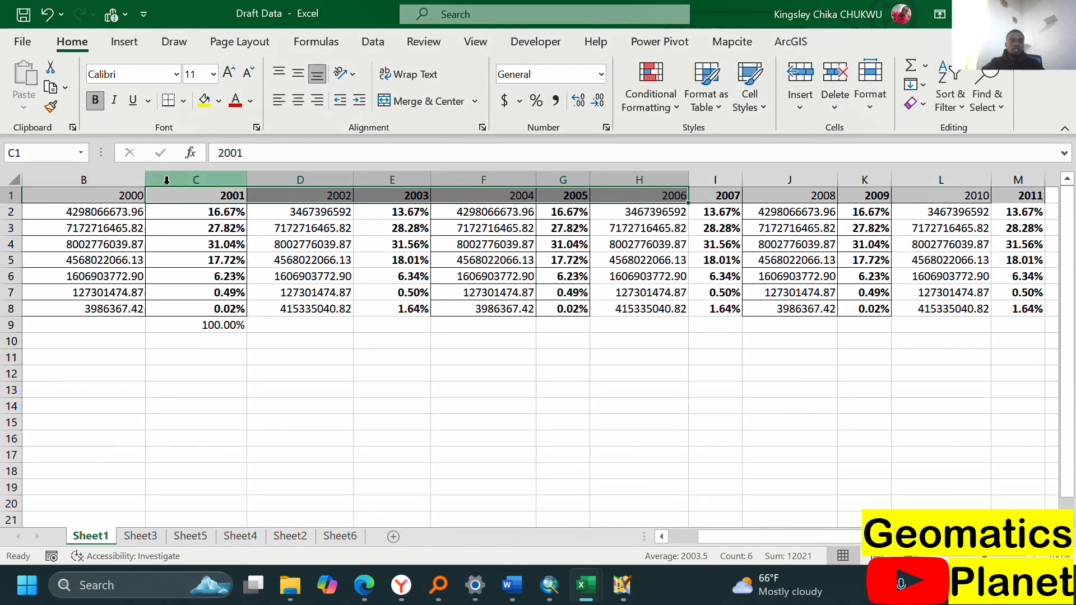
drag(196, 179, 548, 191)
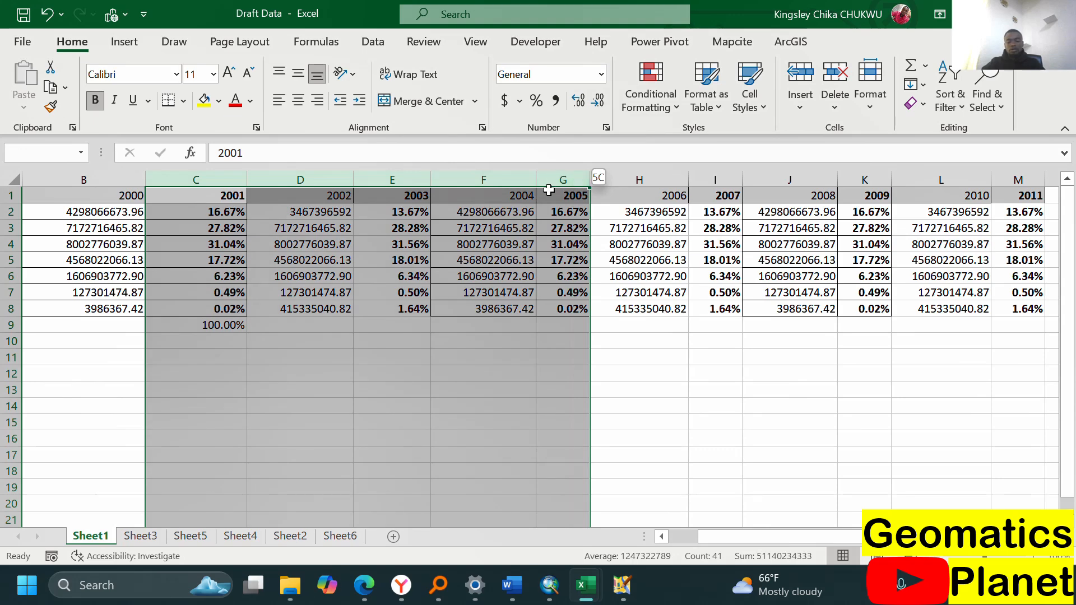
key(shift+alt+Right)
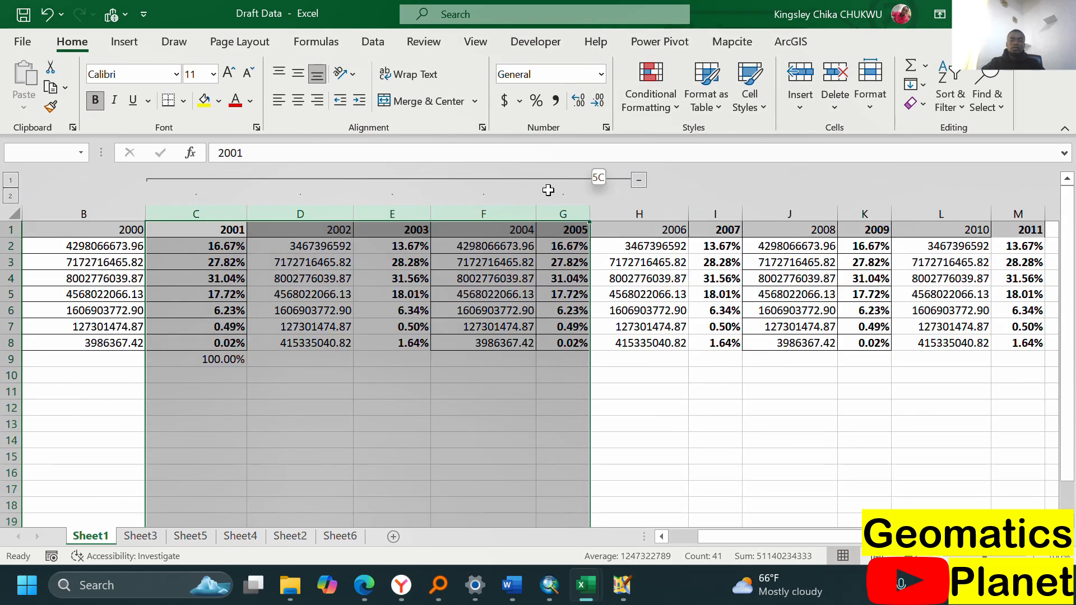
drag(548, 191, 547, 189)
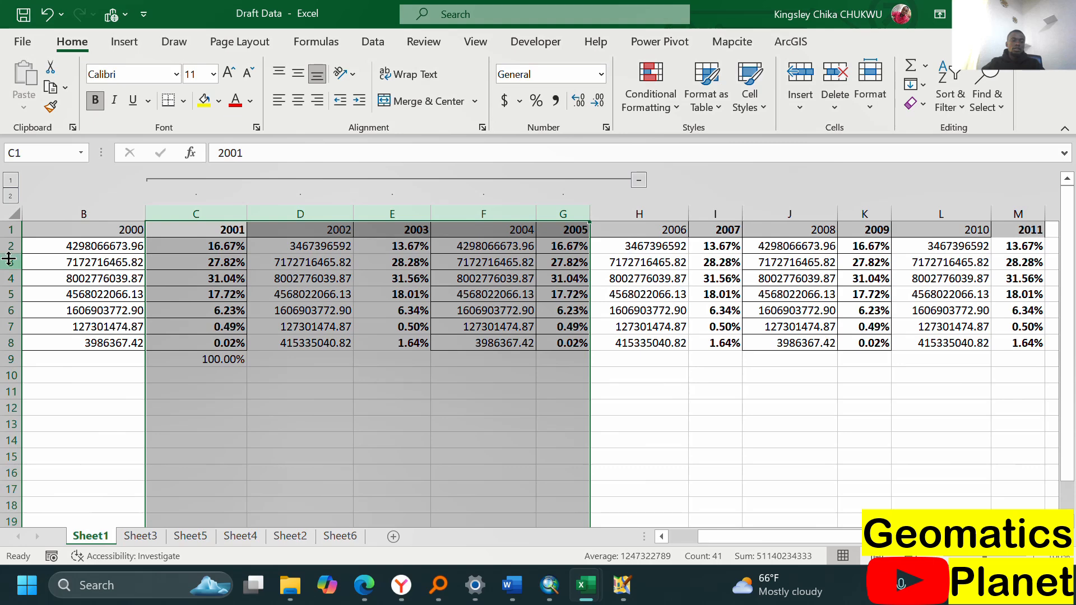
Group rows 3 through 6, then collapse both the column group and the row group.
drag(9, 259, 7, 310)
key(shift+alt+Right)
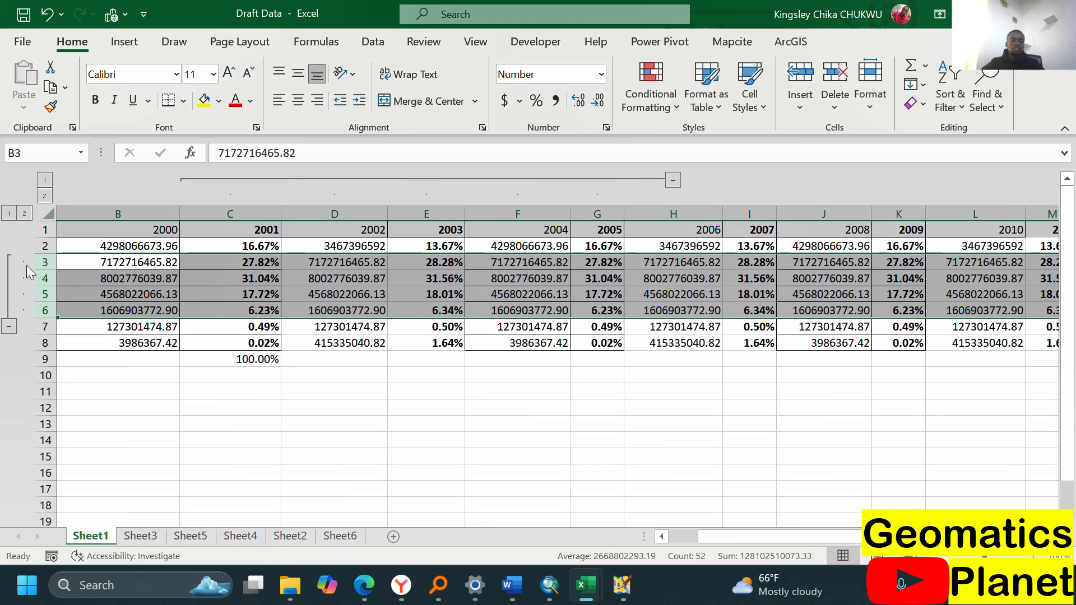
click(673, 180)
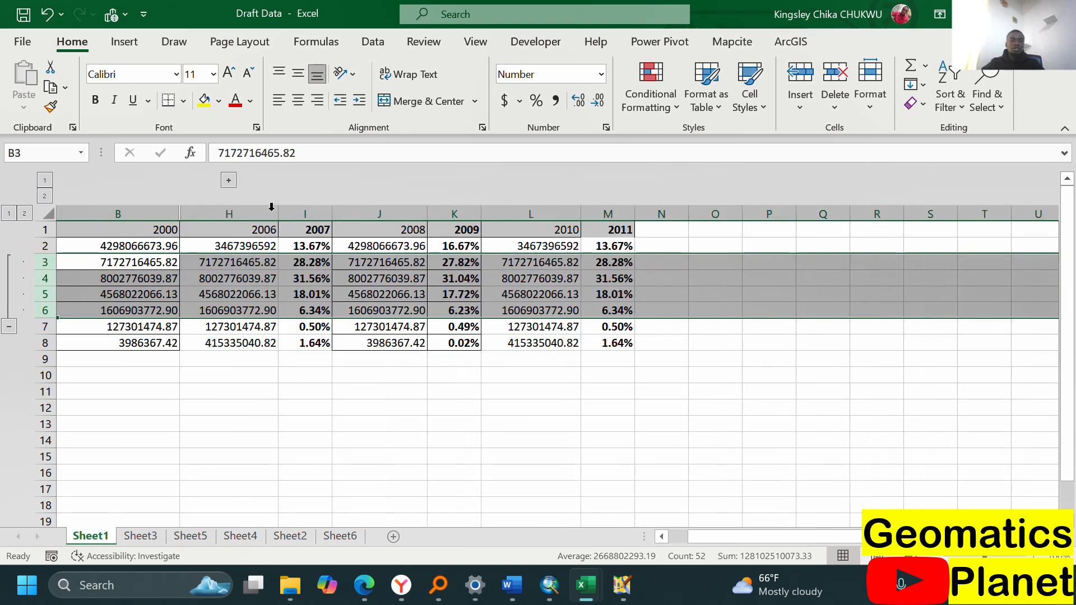
click(9, 326)
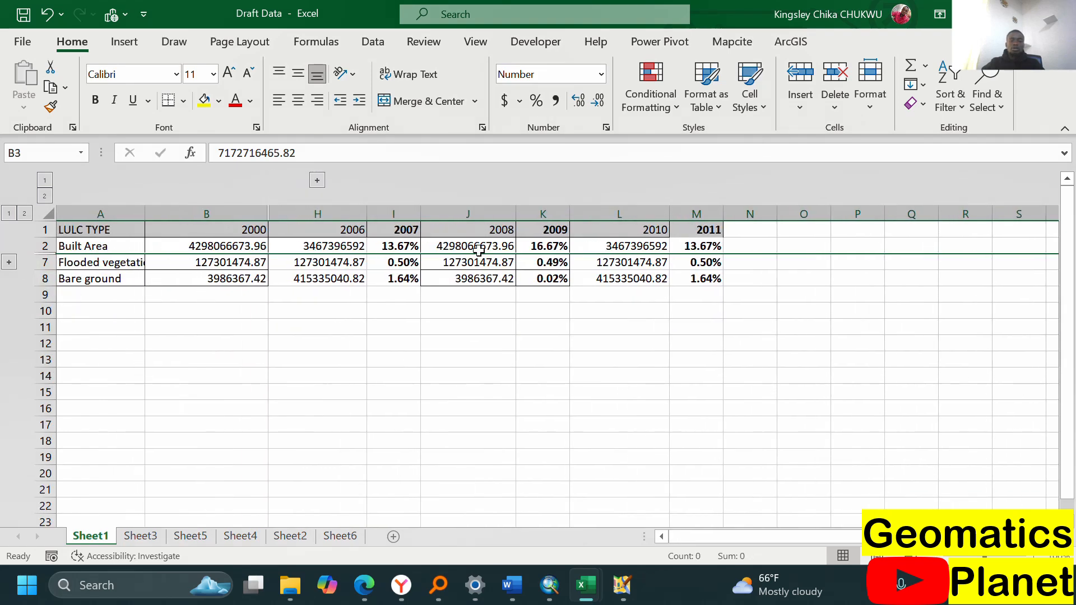
Group columns K and L, covering the years 2009 and 2010, as a second column group.
click(543, 212)
shift+click(649, 213)
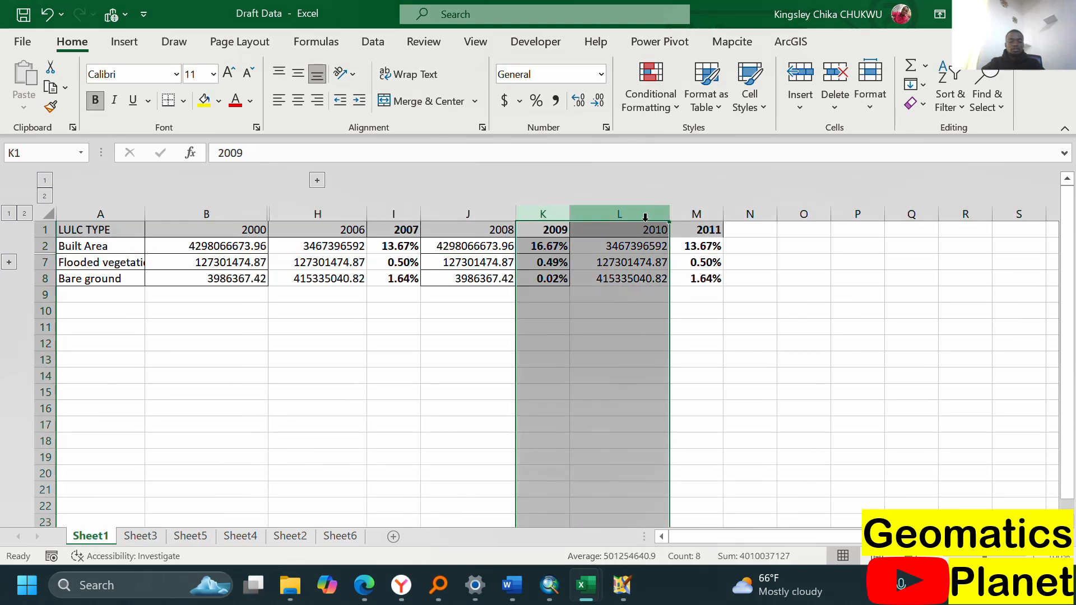
key(shift+alt+Right)
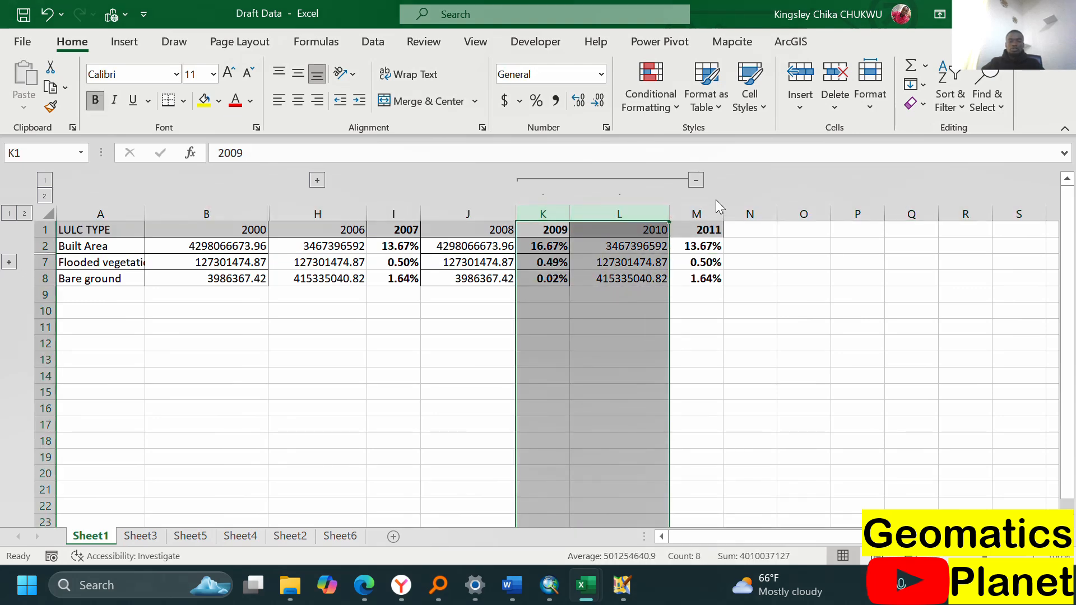
Collapse and expand the 2009–2010 column group, expand the 2001–2005 group, then collapse both column groups.
click(699, 183)
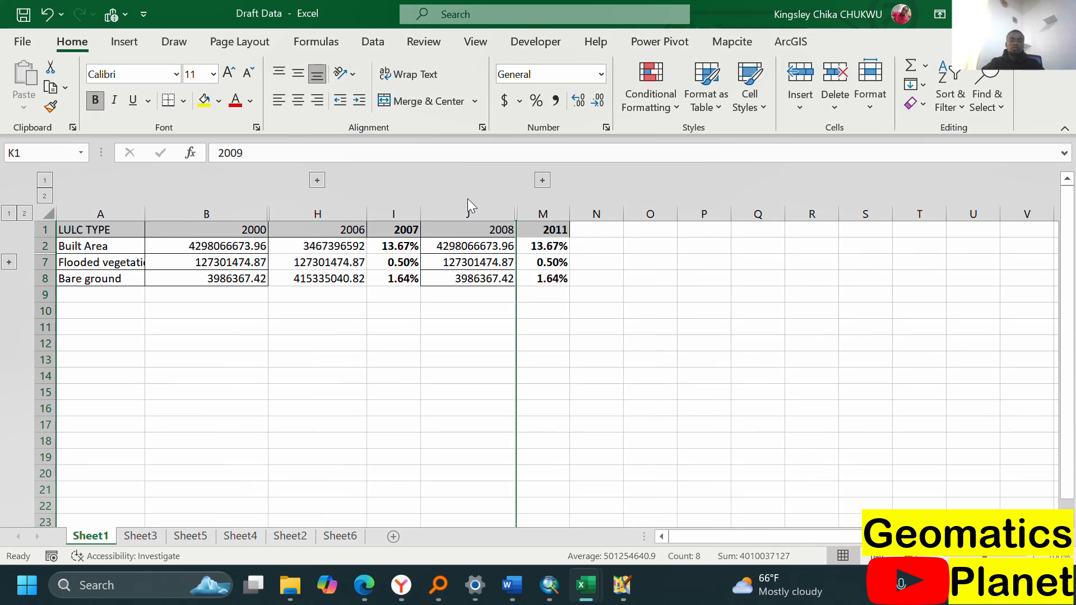
click(543, 180)
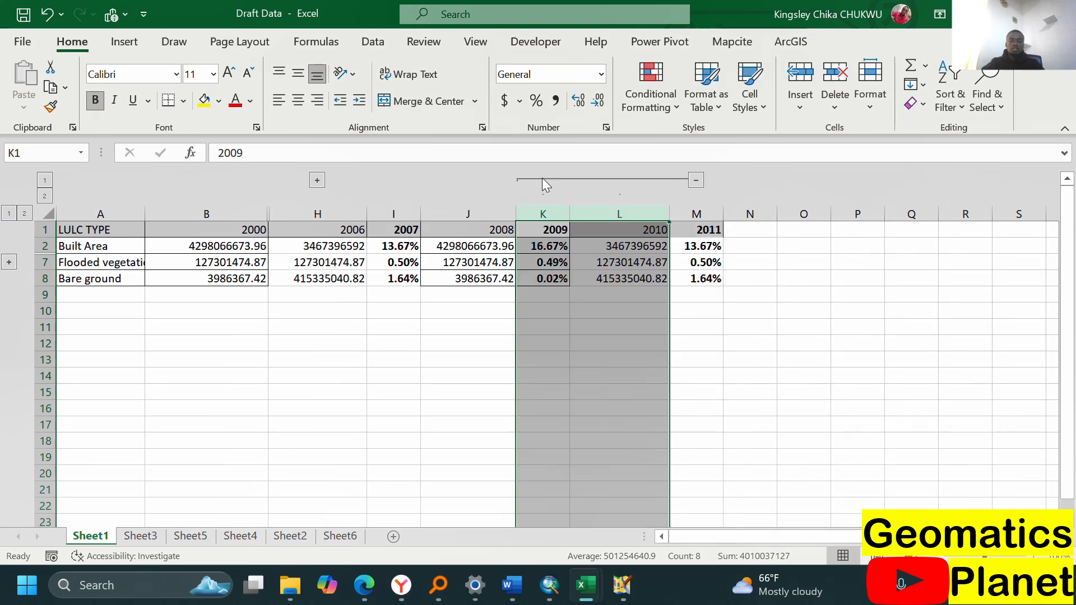
click(316, 182)
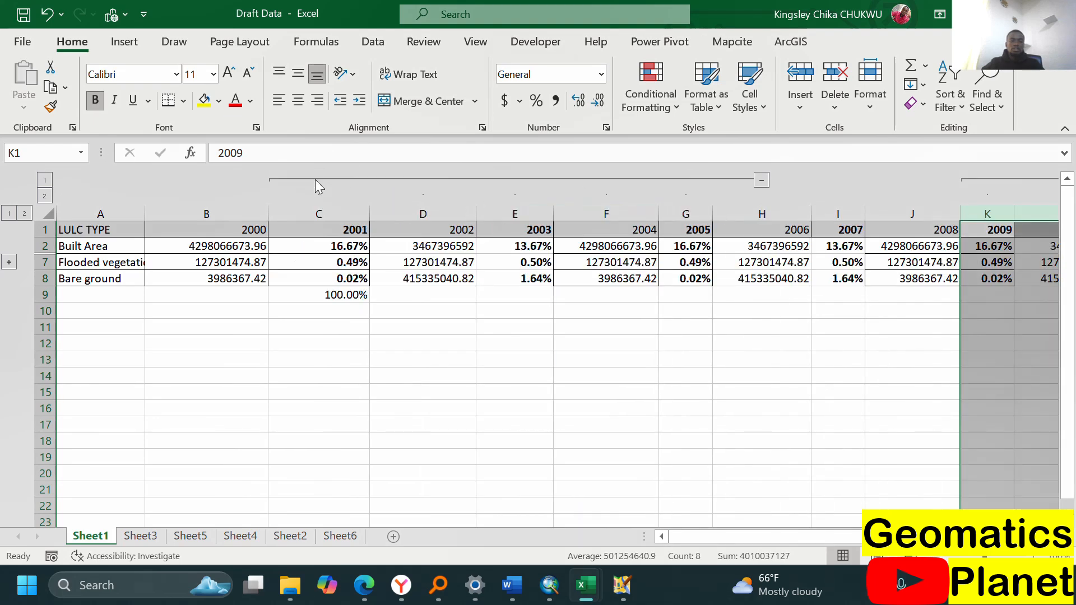
click(762, 180)
click(695, 181)
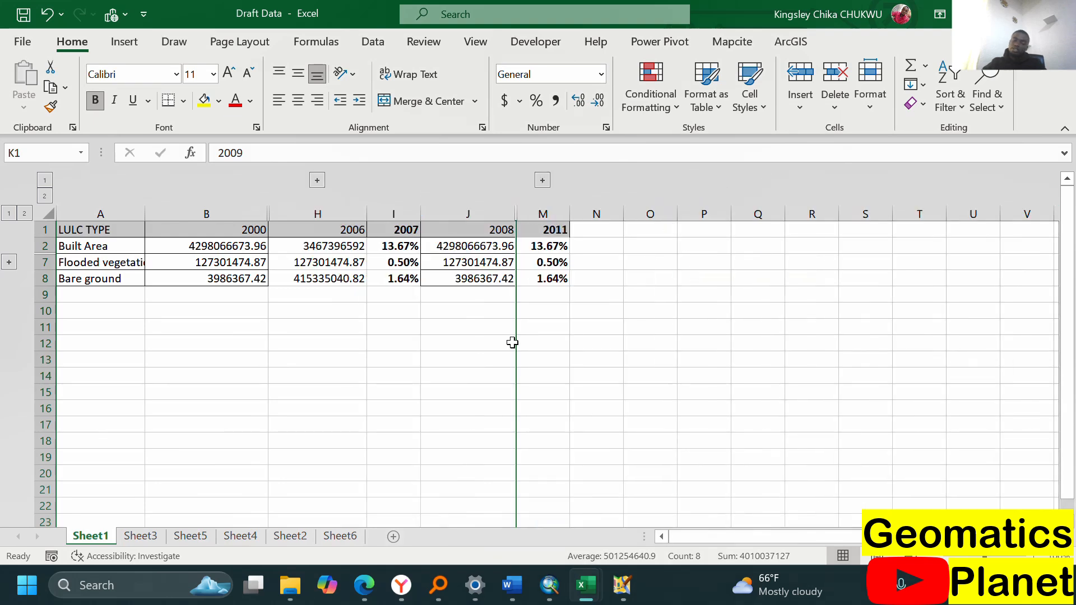